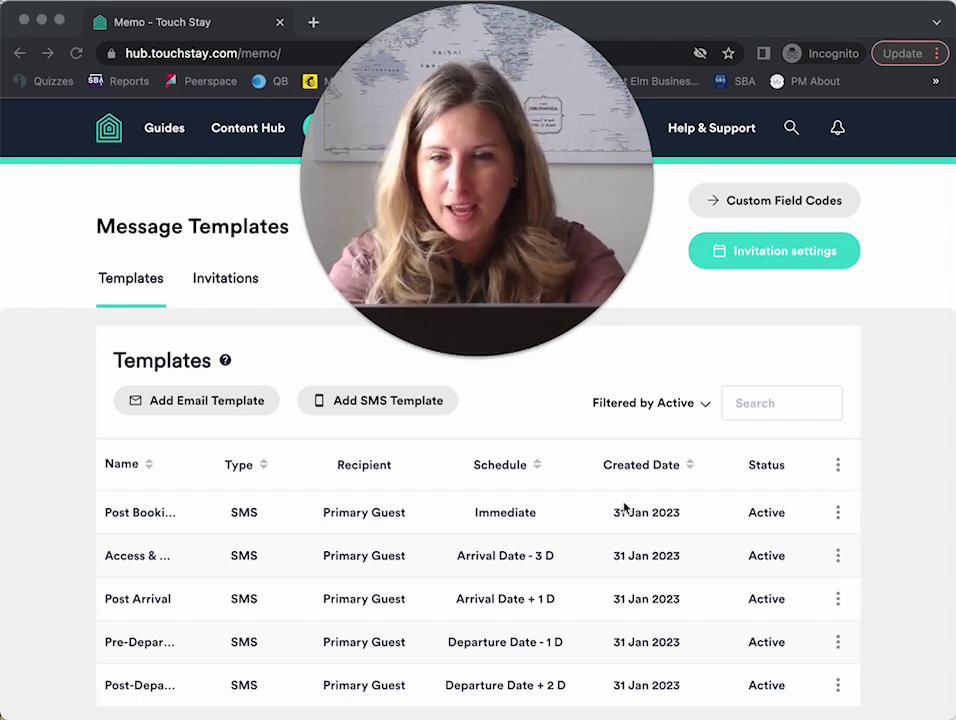
{"action": "left_click", "coordinate": [440, 356]}
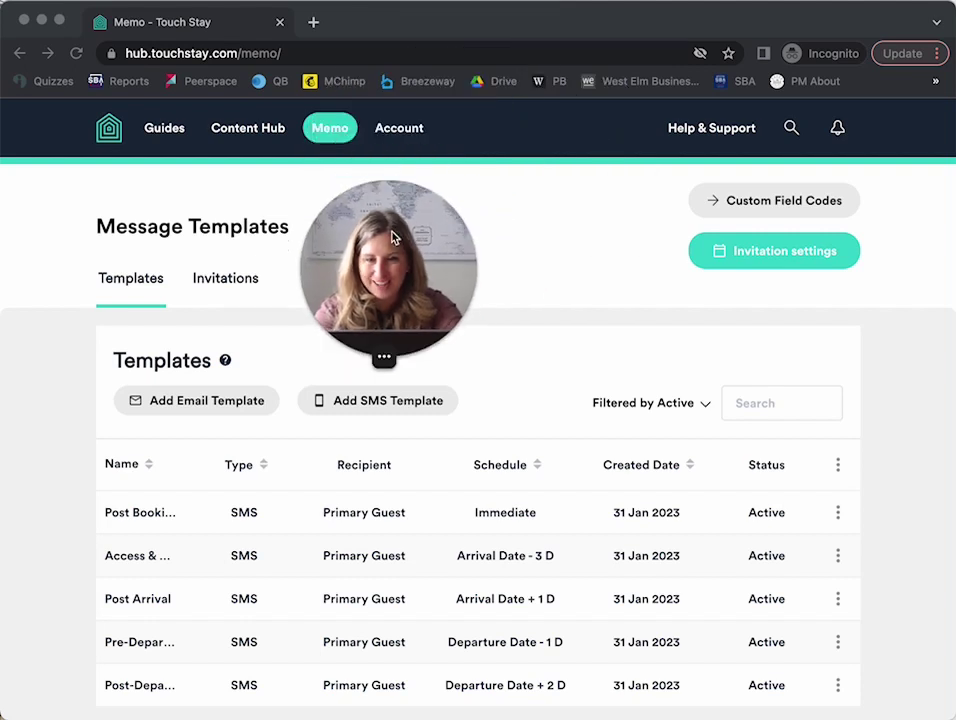
{"action": "left_click_drag", "start_coordinate": [396, 240], "coordinate": [848, 568]}
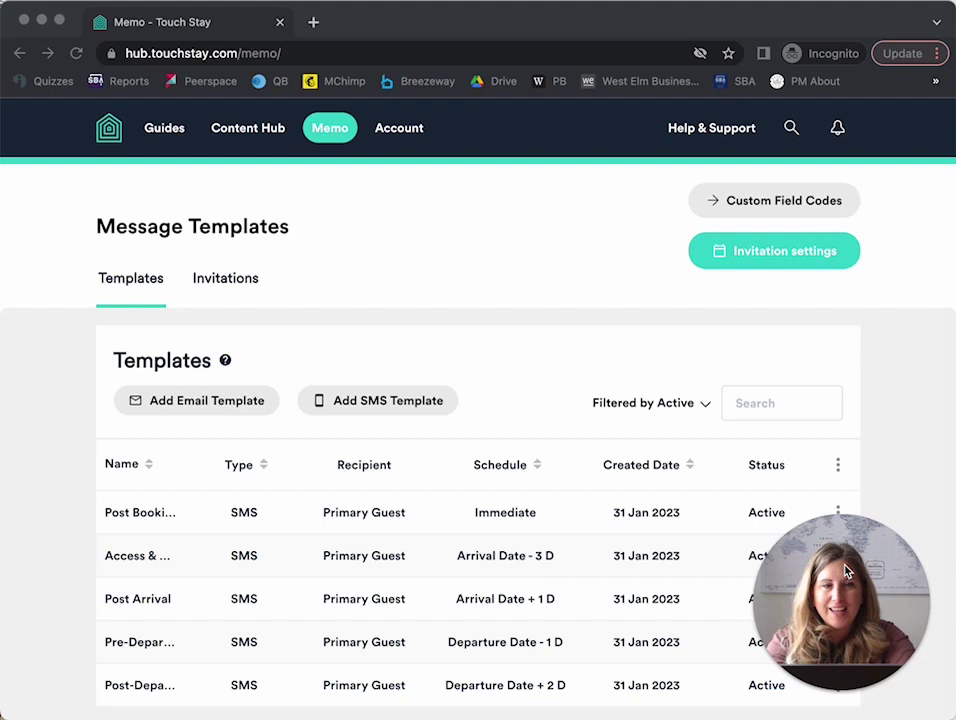
{"action": "left_click", "coordinate": [360, 185]}
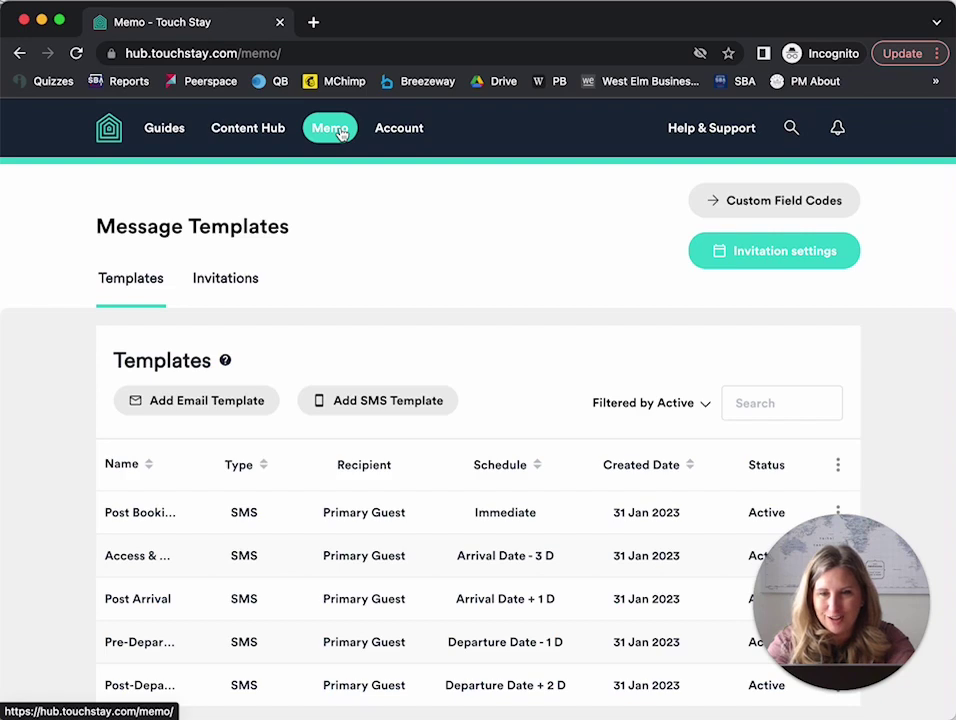
- Start a new SMS template from the Grocery Delivery preset
{"action": "scroll", "coordinate": [404, 295], "scroll_direction": "down", "scroll_amount": 3}
{"action": "scroll", "coordinate": [404, 295], "scroll_direction": "up", "scroll_amount": 1}
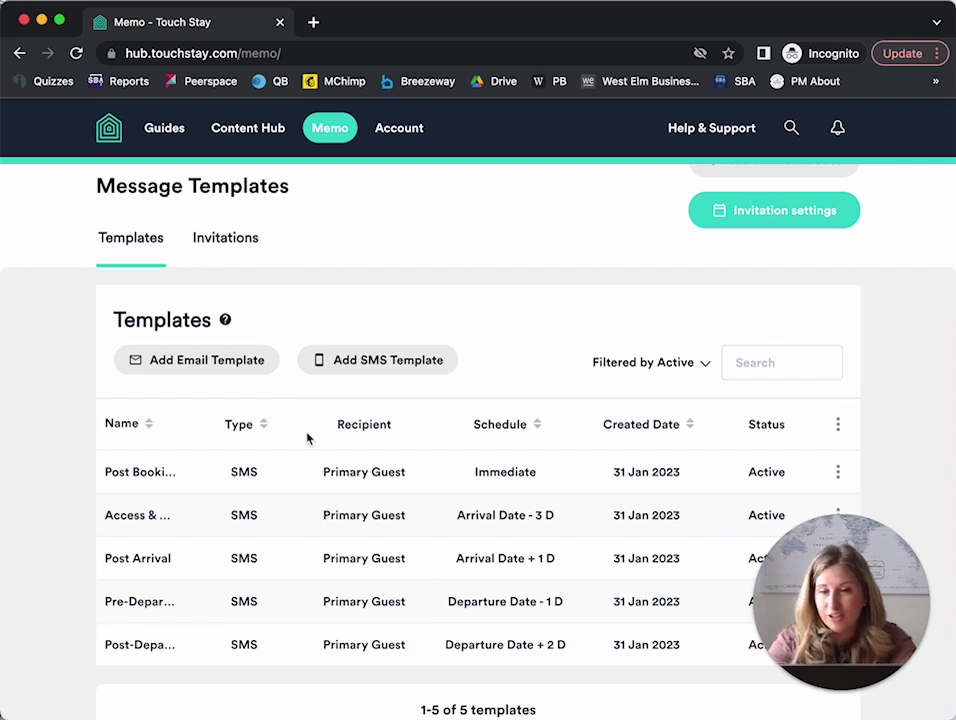
{"action": "left_click", "coordinate": [227, 366]}
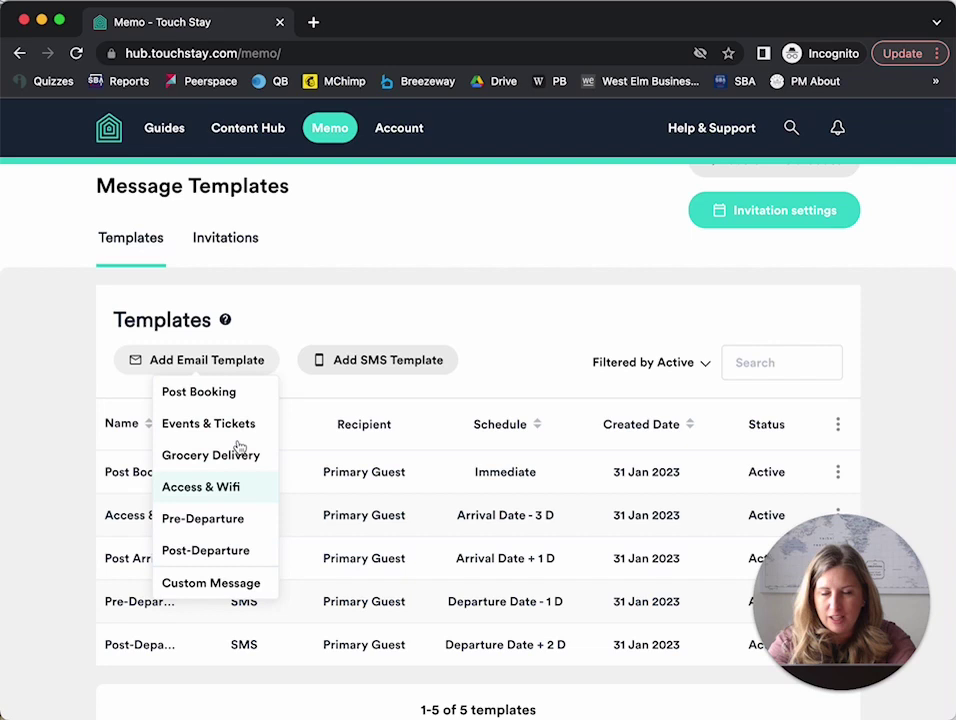
{"action": "left_click", "coordinate": [401, 362]}
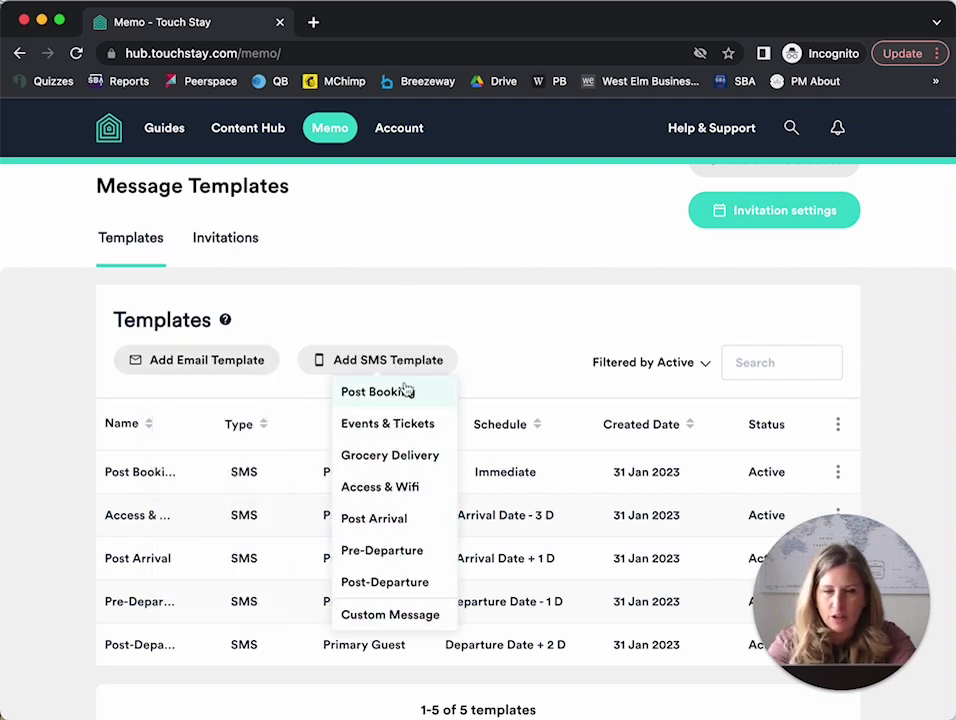
{"action": "left_click", "coordinate": [408, 457]}
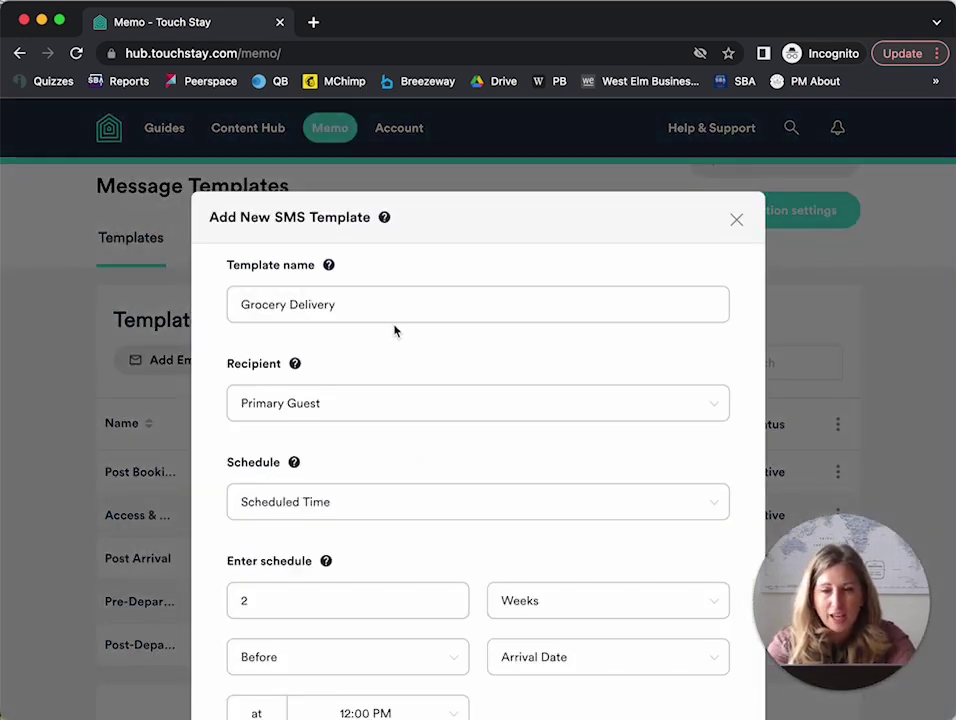
- Enlarge the message content box of the Grocery Delivery template so there is more room for the text
{"action": "scroll", "coordinate": [395, 331], "scroll_direction": "down", "scroll_amount": 2}
{"action": "scroll", "coordinate": [395, 331], "scroll_direction": "down", "scroll_amount": 2}
{"action": "scroll", "coordinate": [395, 331], "scroll_direction": "down", "scroll_amount": 1}
{"action": "scroll", "coordinate": [395, 331], "scroll_direction": "down", "scroll_amount": 2}
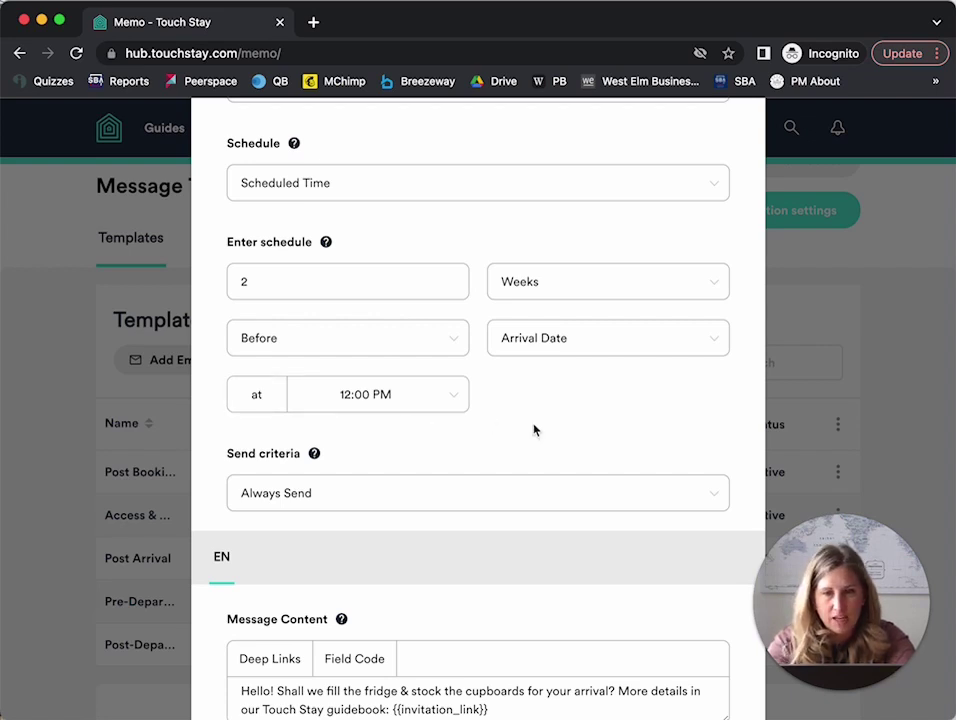
{"action": "scroll", "coordinate": [534, 430], "scroll_direction": "down", "scroll_amount": 3}
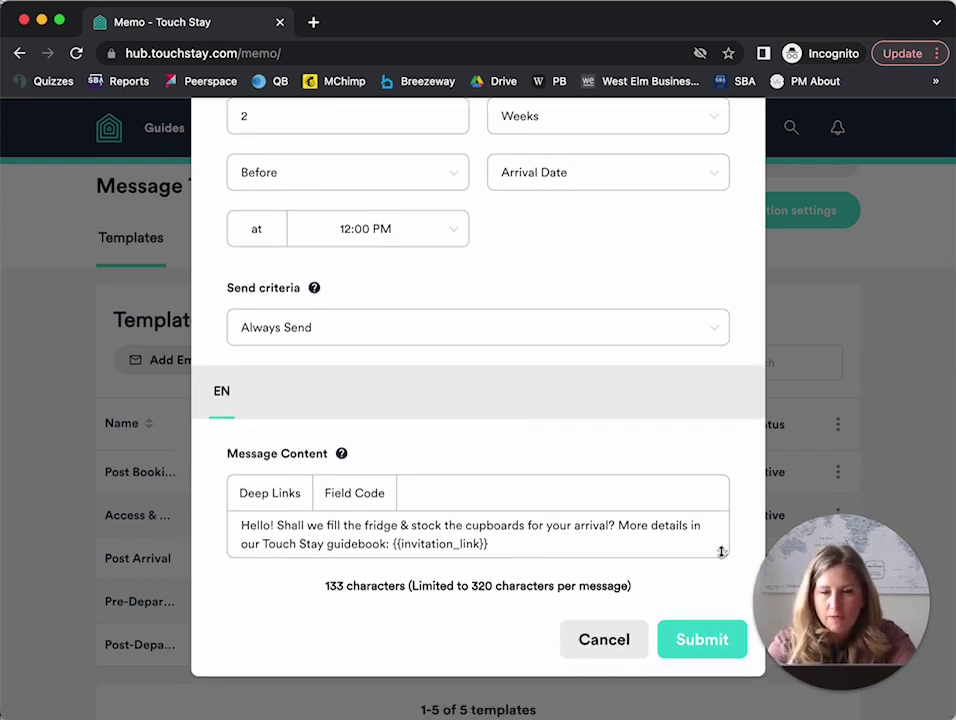
{"action": "left_click_drag", "start_coordinate": [718, 555], "coordinate": [744, 674]}
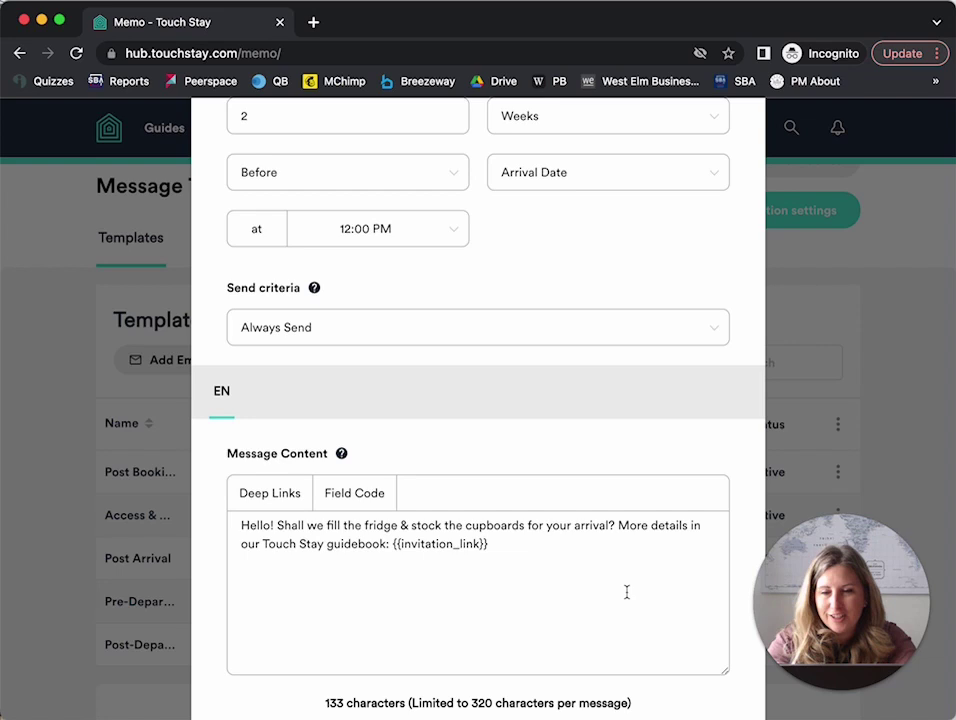
- Replace {{invitation_link}} in the message with a deep link to the Grocery Shopping subcategory and submit the template
{"action": "left_click_drag", "start_coordinate": [489, 544], "coordinate": [393, 549]}
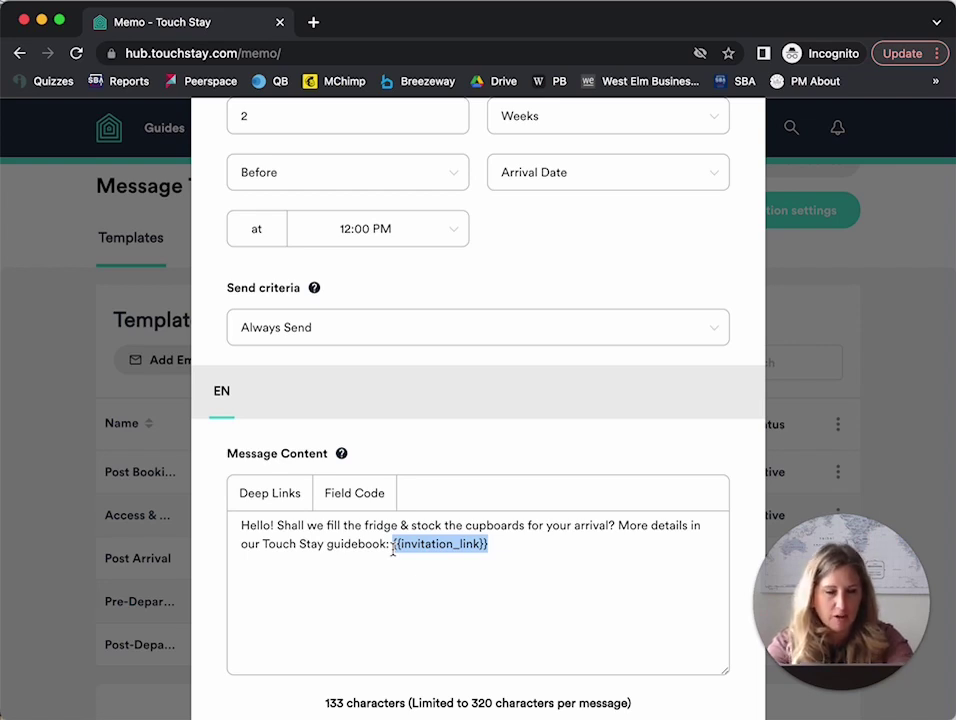
{"action": "key", "text": "BackSpace"}
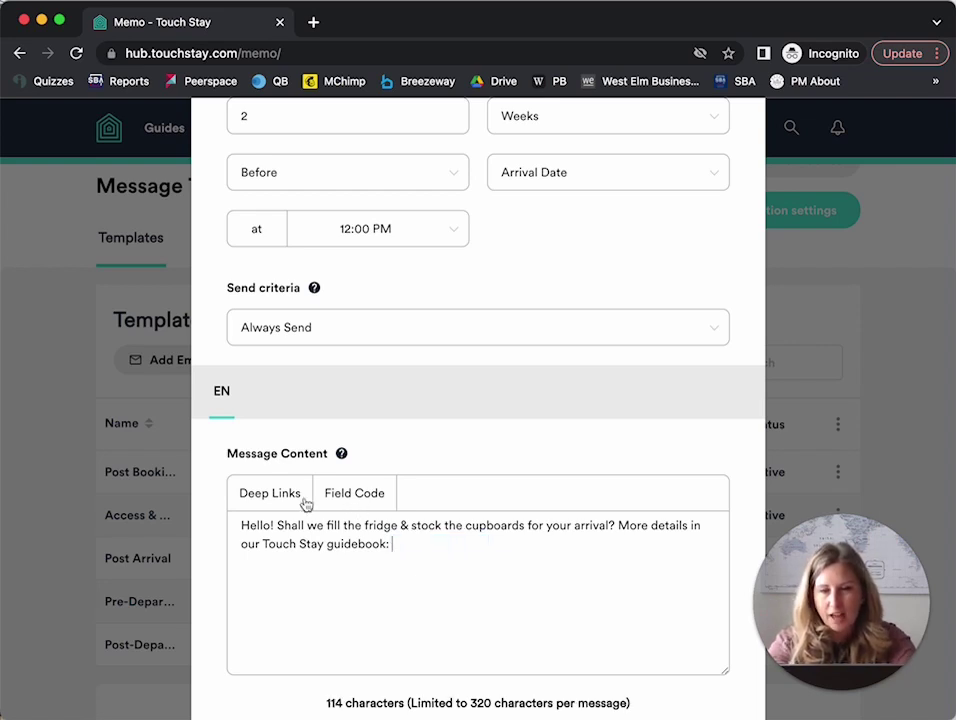
{"action": "left_click", "coordinate": [271, 495]}
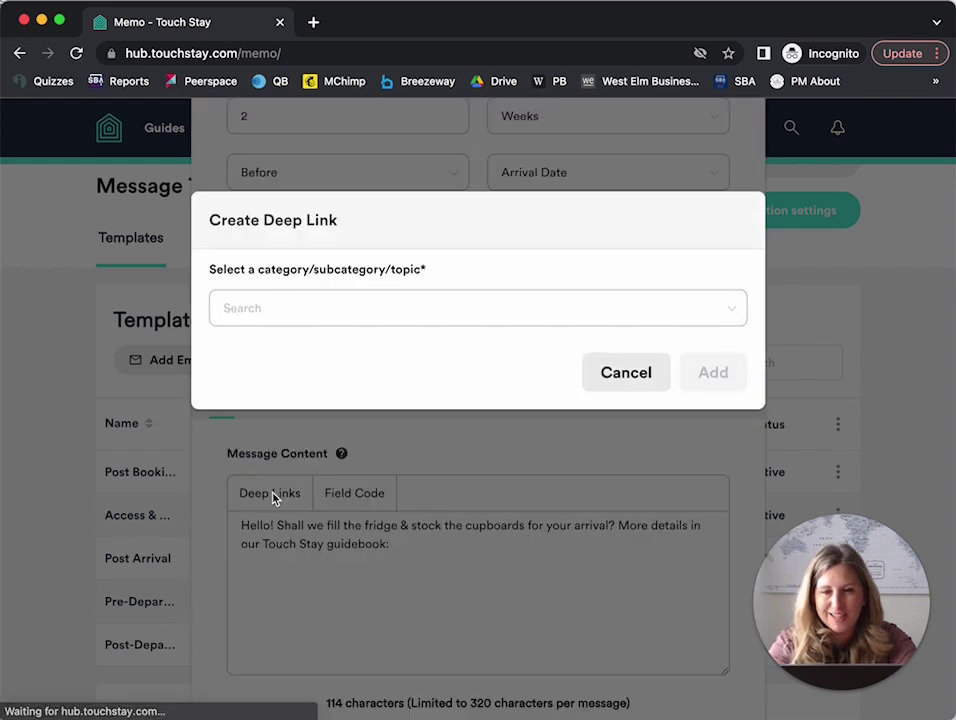
{"action": "left_click", "coordinate": [312, 309]}
{"action": "type", "text": "groc"}
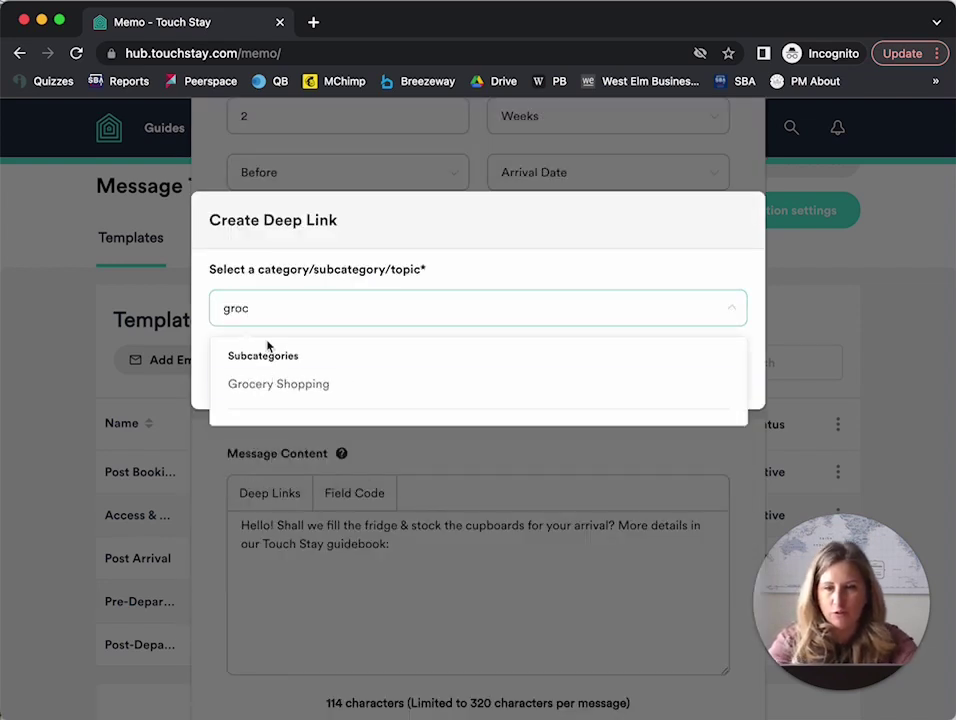
{"action": "left_click", "coordinate": [265, 388]}
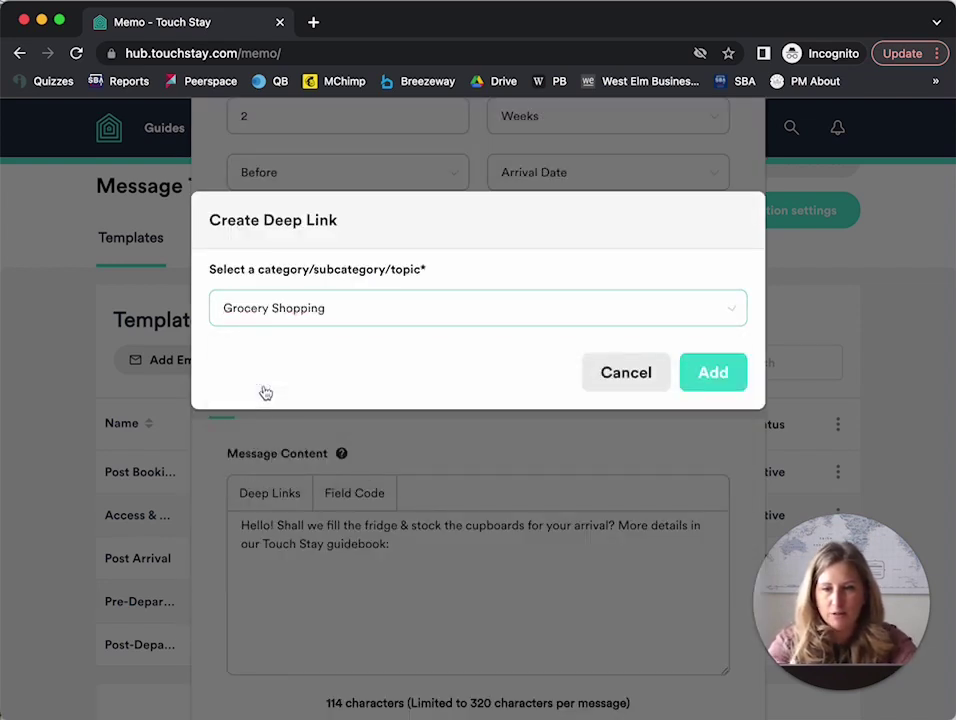
{"action": "left_click", "coordinate": [708, 374]}
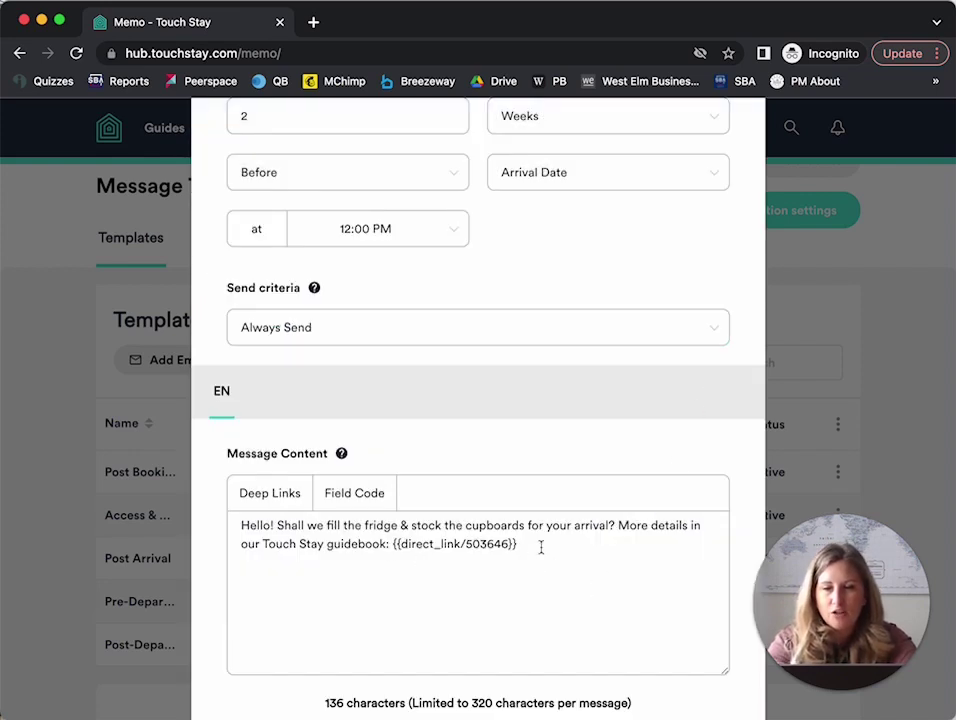
{"action": "scroll", "coordinate": [541, 547], "scroll_direction": "down", "scroll_amount": 3}
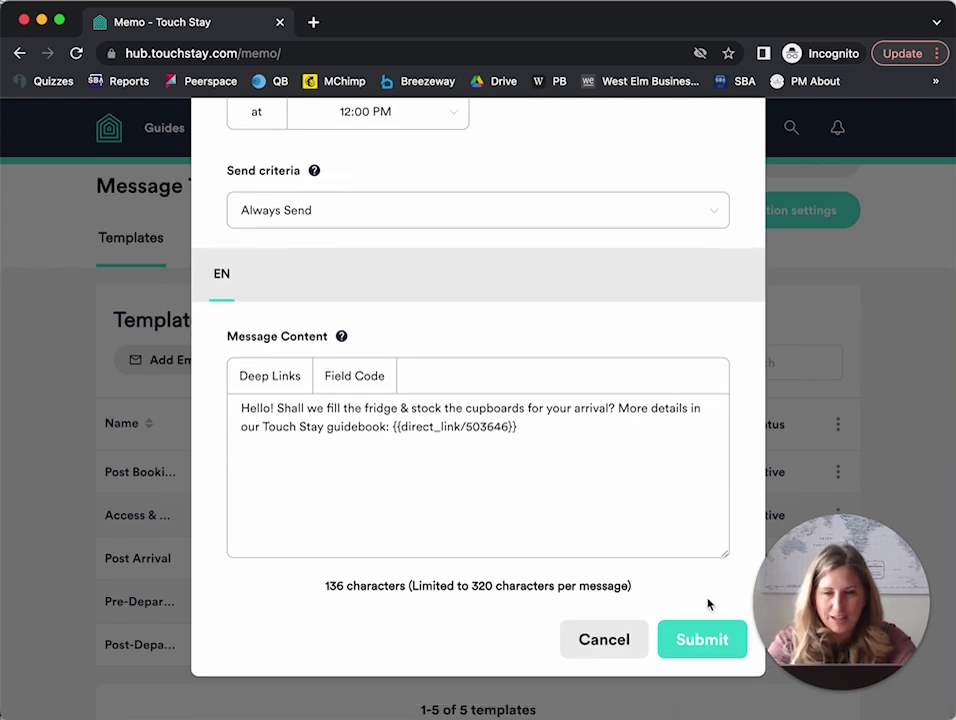
{"action": "left_click", "coordinate": [697, 645]}
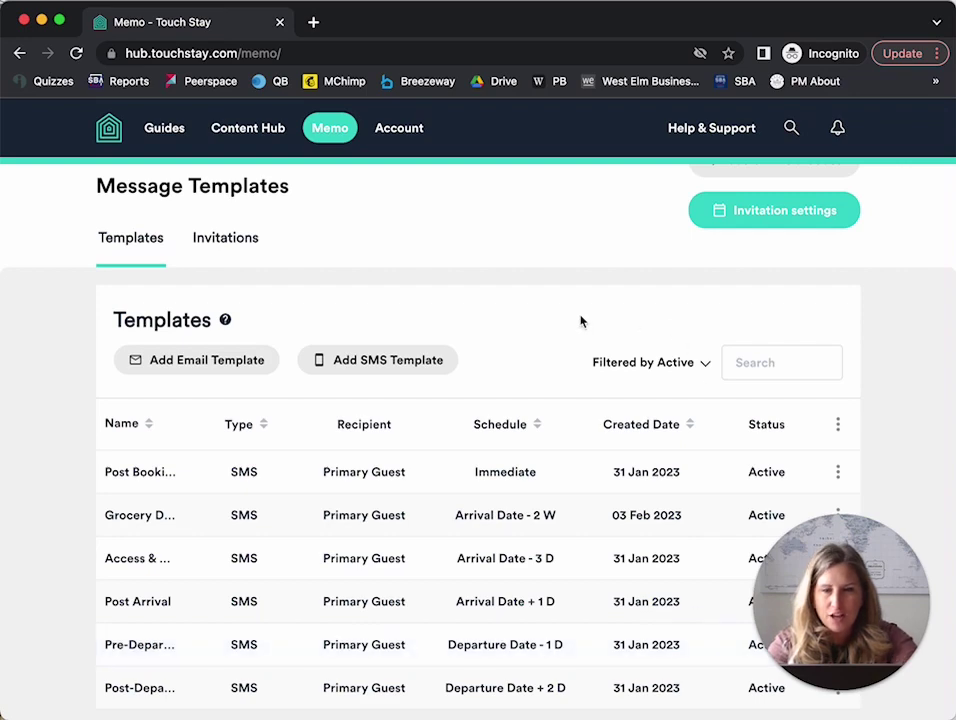
- Start a custom SMS message template and name it "Hot tub lock code"
{"action": "left_click", "coordinate": [405, 362]}
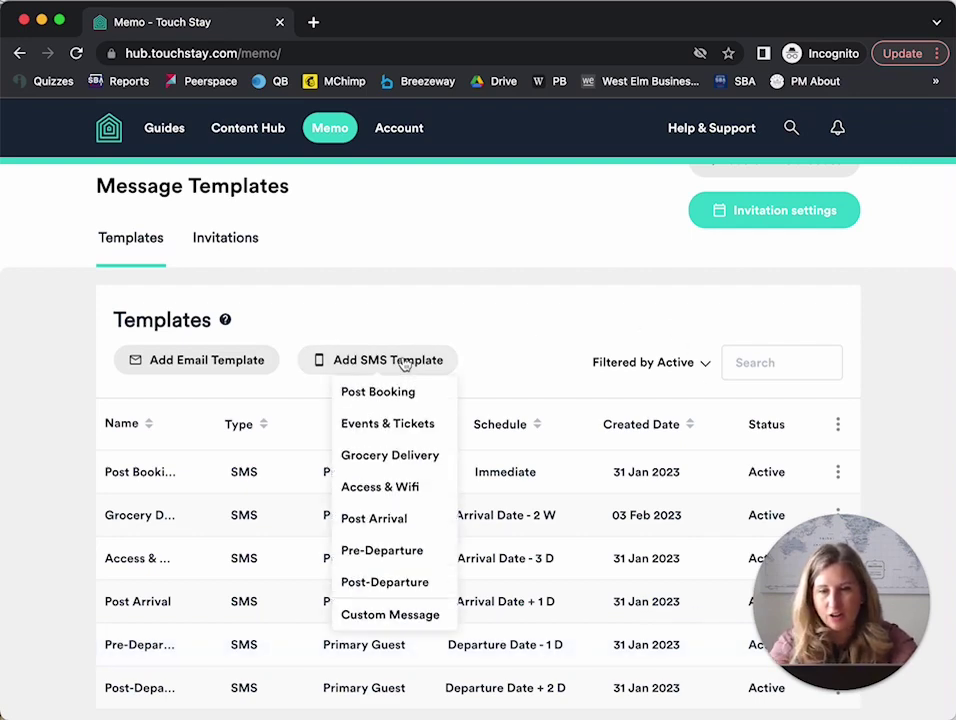
{"action": "left_click", "coordinate": [398, 615]}
{"action": "left_click", "coordinate": [406, 304]}
{"action": "type", "text": "Hot tub lock code"}
- Set the template's schedule to Scheduled Time with an offset of 0 Days and the Before option
{"action": "scroll", "coordinate": [412, 329], "scroll_direction": "down", "scroll_amount": 2}
{"action": "scroll", "coordinate": [411, 330], "scroll_direction": "down", "scroll_amount": 2}
{"action": "left_click", "coordinate": [361, 266]}
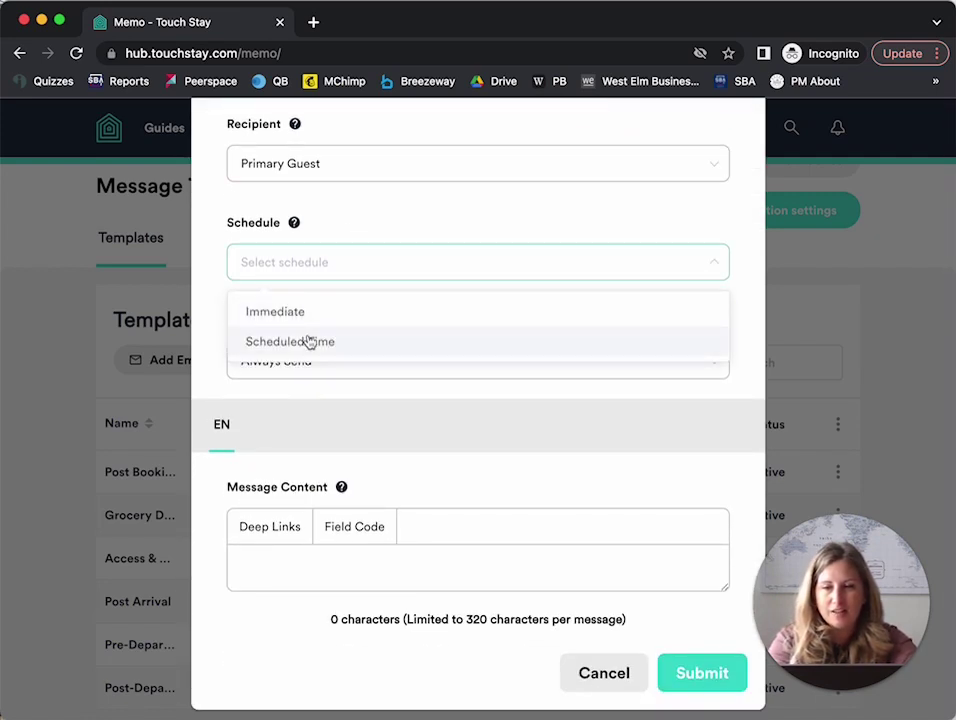
{"action": "left_click", "coordinate": [309, 342]}
{"action": "left_click", "coordinate": [332, 361]}
{"action": "type", "text": "0"}
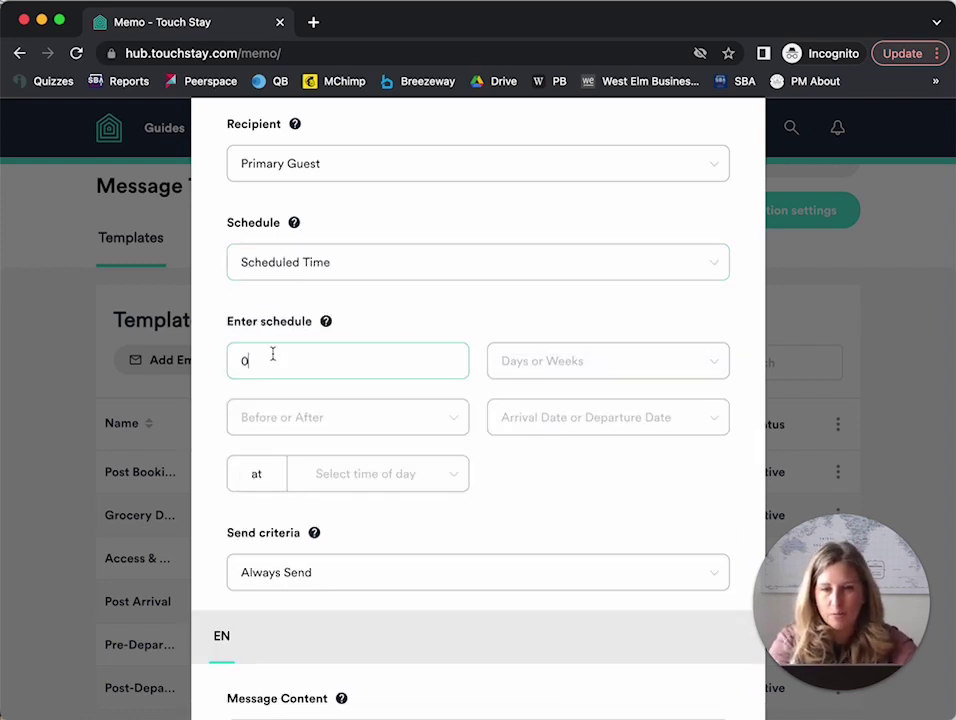
{"action": "left_click", "coordinate": [505, 373]}
{"action": "left_click", "coordinate": [508, 412]}
{"action": "left_click", "coordinate": [390, 431]}
{"action": "left_click", "coordinate": [390, 463]}
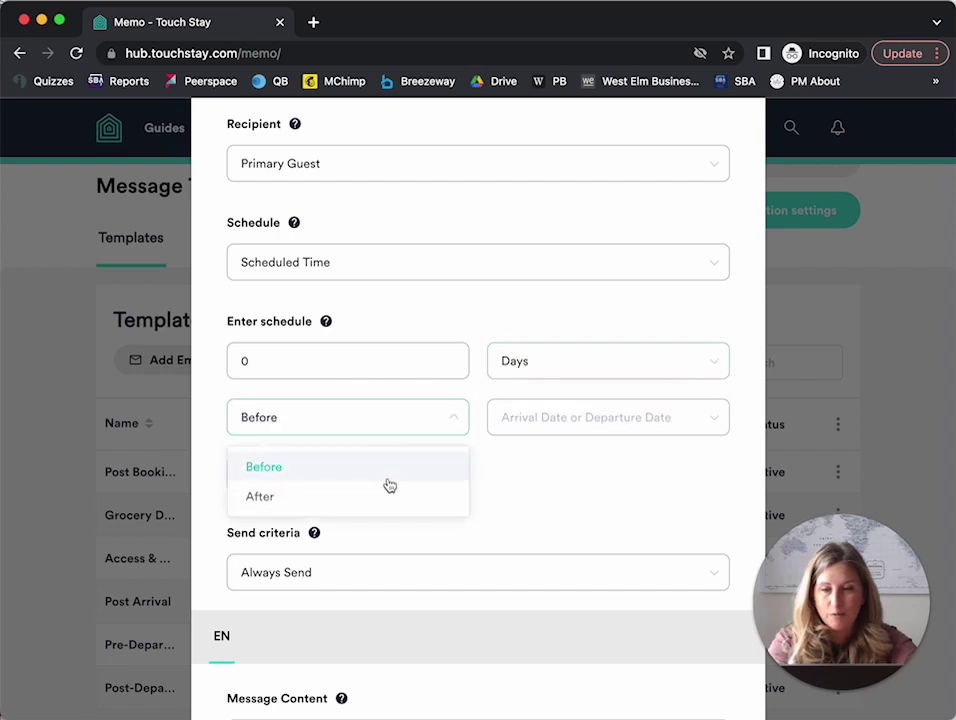
- Base the schedule on the Arrival Date with a sending time of 05:00 PM
{"action": "left_click", "coordinate": [614, 424]}
{"action": "left_click", "coordinate": [608, 464]}
{"action": "left_click", "coordinate": [324, 489]}
{"action": "scroll", "coordinate": [331, 390], "scroll_direction": "down", "scroll_amount": 7}
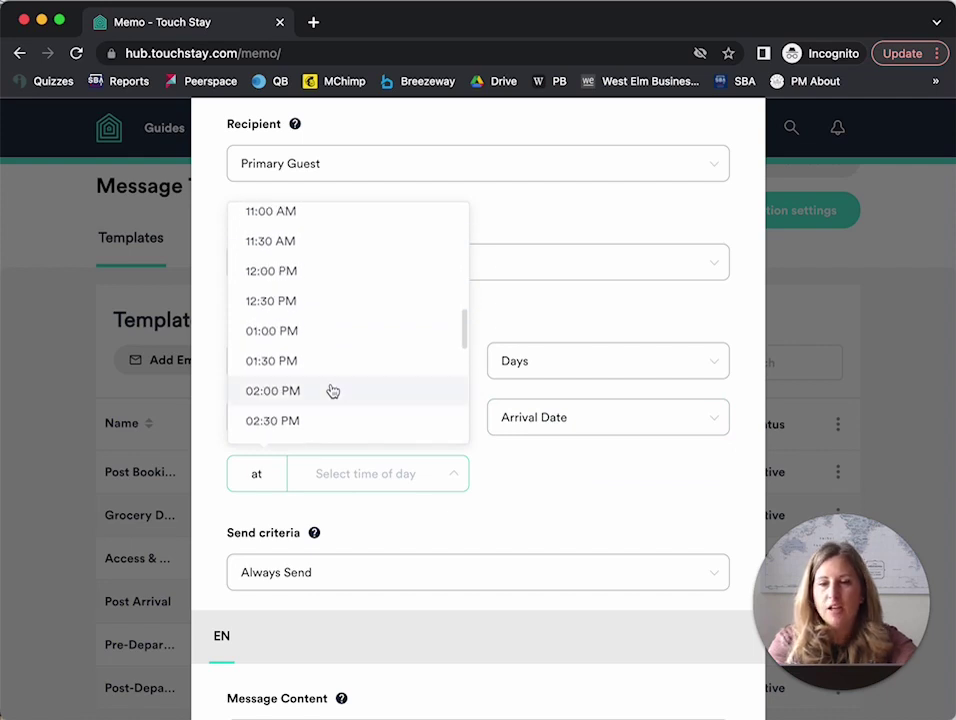
{"action": "scroll", "coordinate": [331, 390], "scroll_direction": "down", "scroll_amount": 4}
{"action": "left_click", "coordinate": [303, 271]}
- Begin the message content with the greeting "Hi {{guest_first_name}}!", inserting the guest's first name as a field code
{"action": "scroll", "coordinate": [507, 452], "scroll_direction": "down", "scroll_amount": 5}
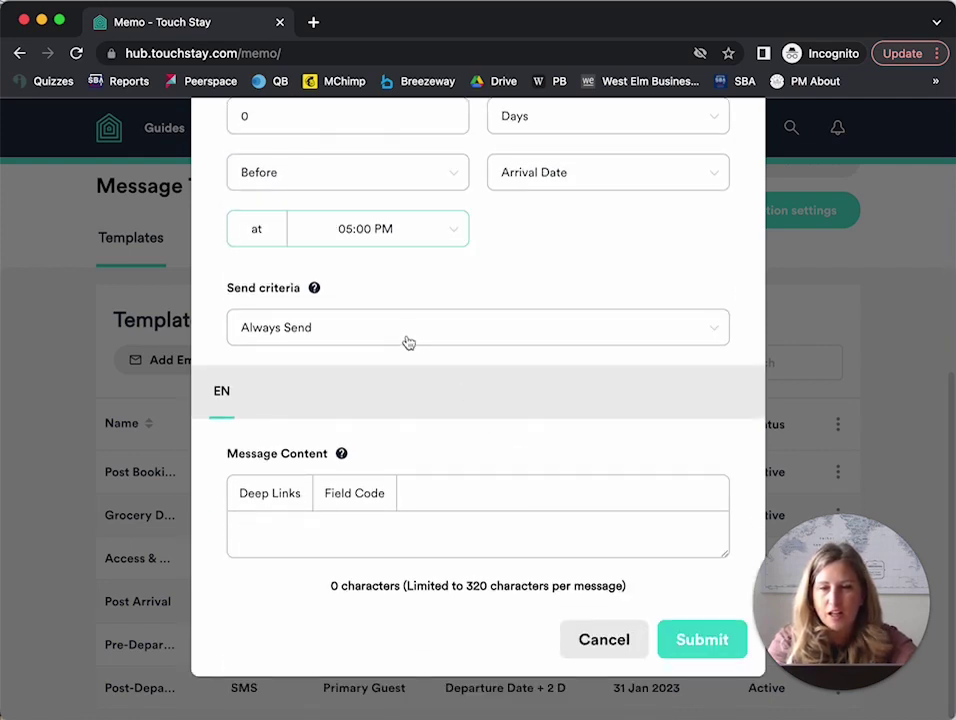
{"action": "left_click", "coordinate": [464, 537]}
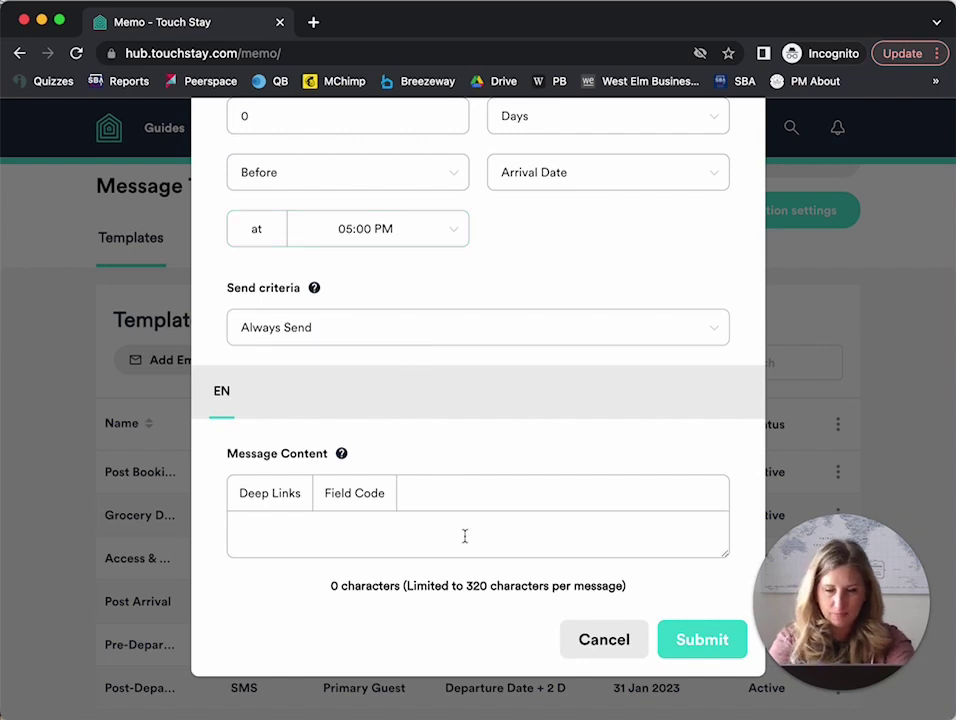
{"action": "type", "text": "Hi"}
{"action": "left_click", "coordinate": [342, 491]}
{"action": "left_click", "coordinate": [338, 287]}
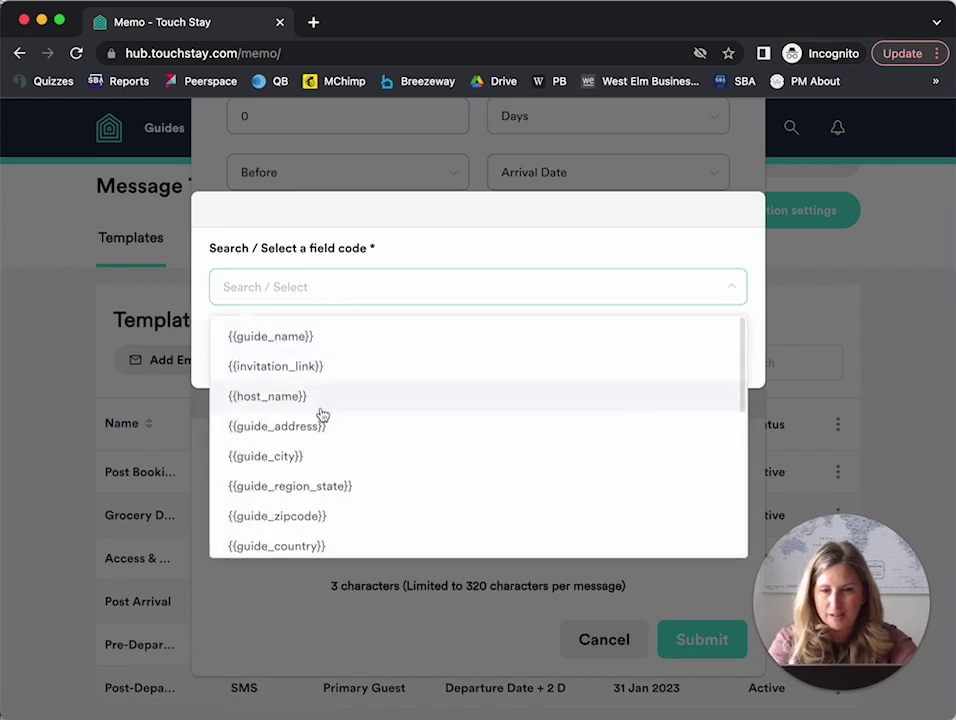
{"action": "scroll", "coordinate": [324, 450], "scroll_direction": "down", "scroll_amount": 3}
{"action": "scroll", "coordinate": [325, 451], "scroll_direction": "down", "scroll_amount": 3}
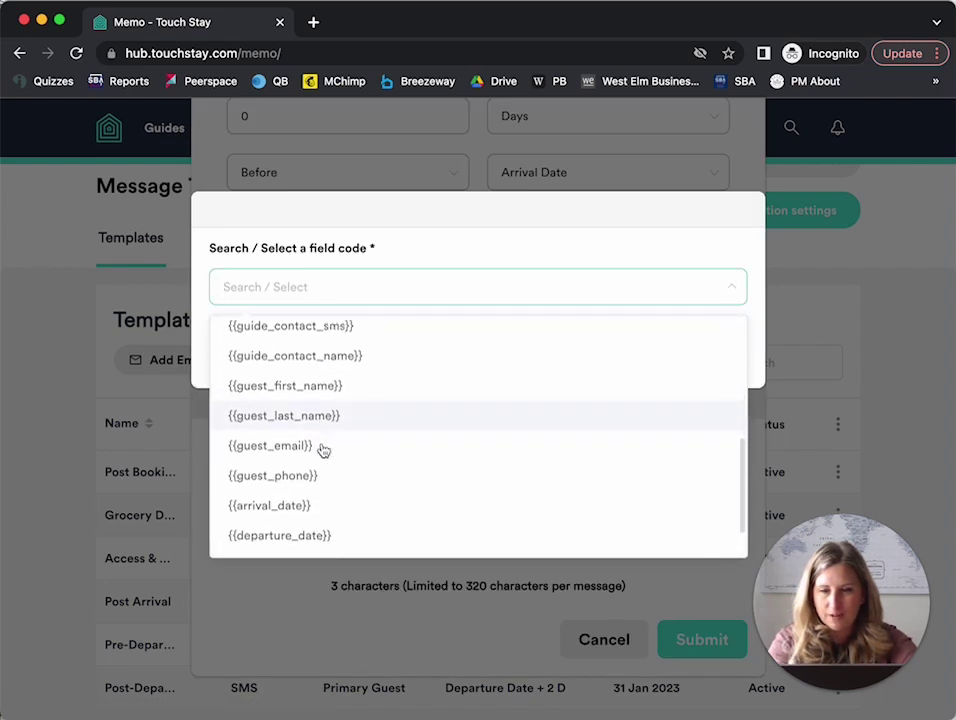
{"action": "left_click", "coordinate": [311, 388]}
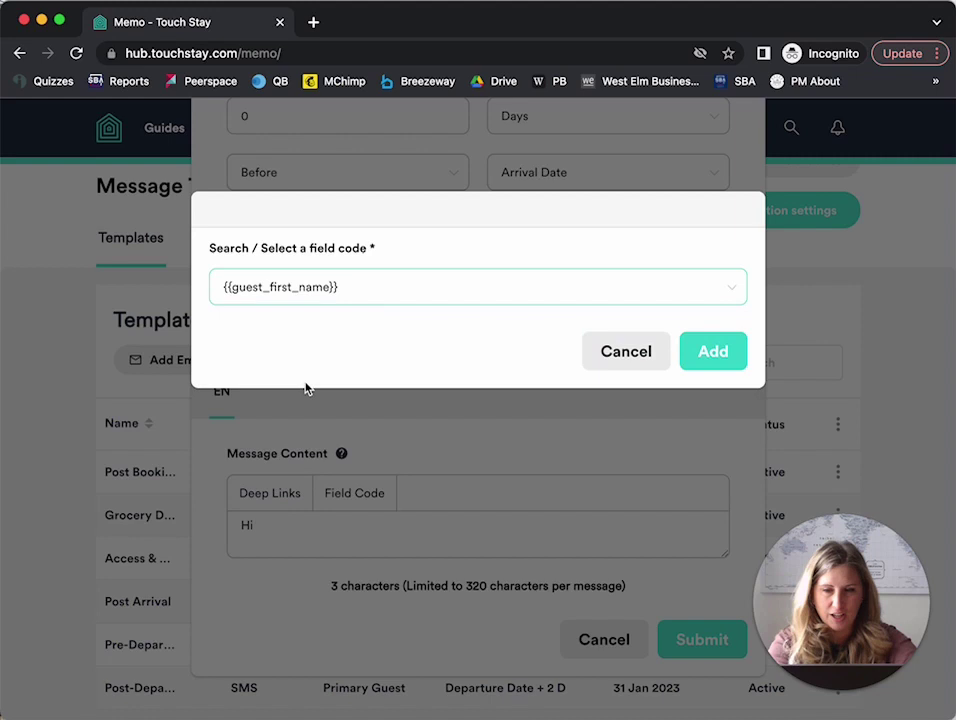
{"action": "left_click", "coordinate": [706, 352]}
{"action": "type", "text": "! "}
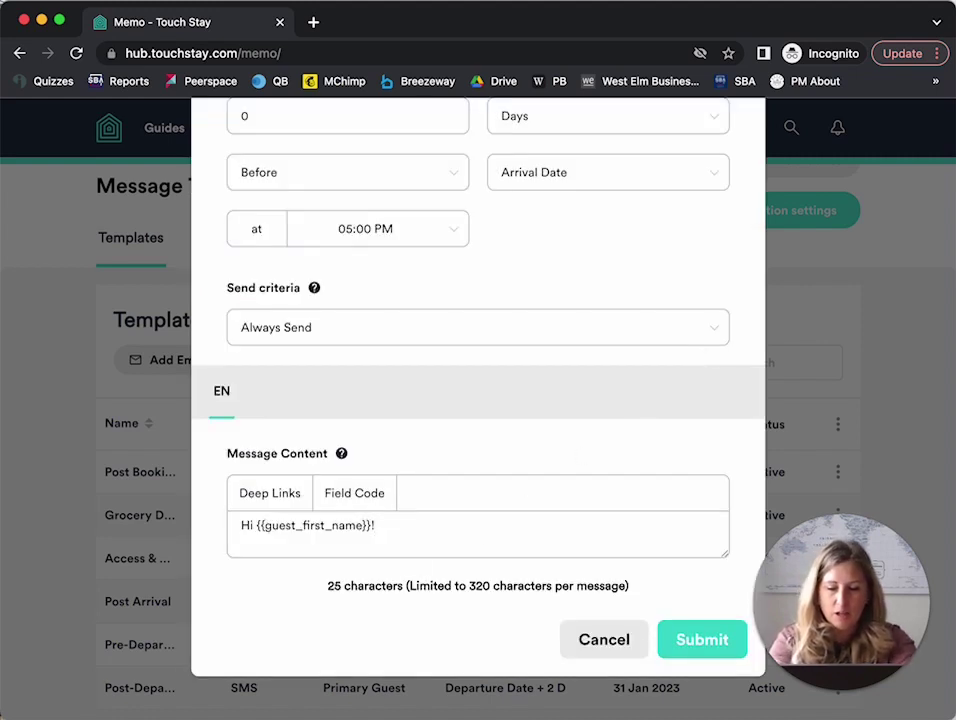
- Continue the message after the greeting with "Our hot tub is locked for safety, the code is"
{"action": "type", "text": "Our hot tub is "}
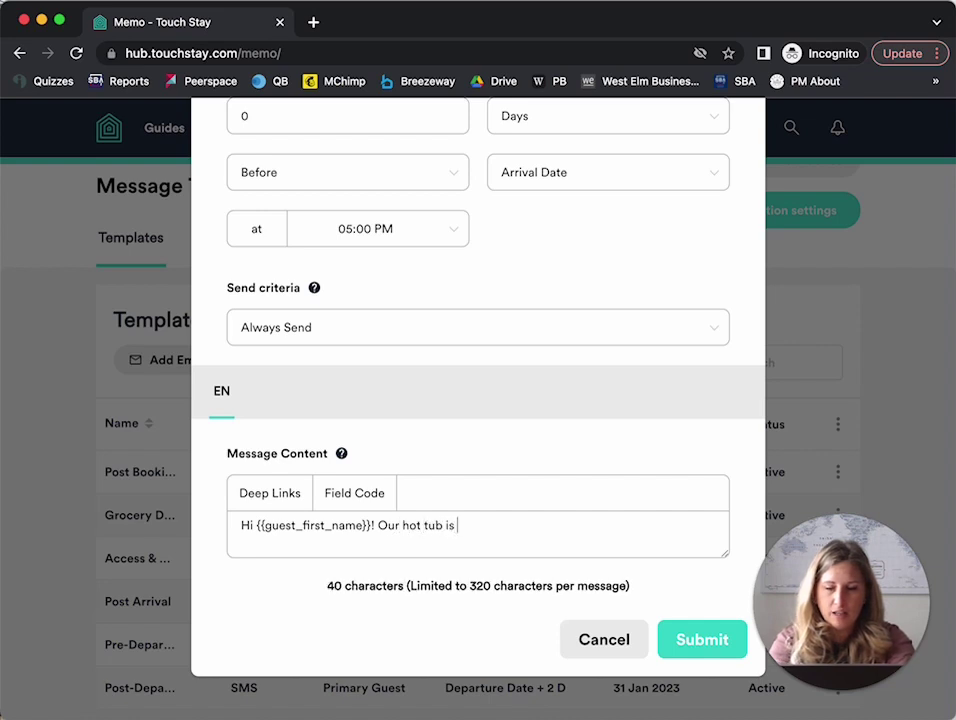
{"action": "type", "text": "lock"}
{"action": "type", "text": "r saefty"}
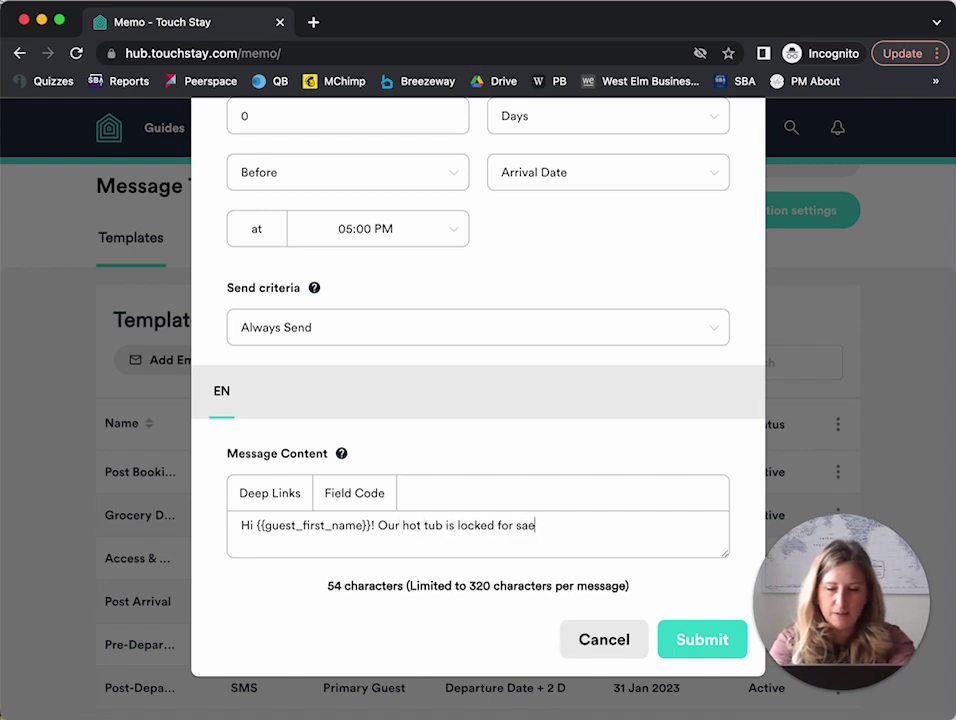
{"action": "key", "text": "BackSpace"}
{"action": "key", "text": "BackSpace"}
{"action": "key", "text": "BackSpace"}
{"action": "key", "text": "BackSpace"}
{"action": "key", "text": "BackSpace"}
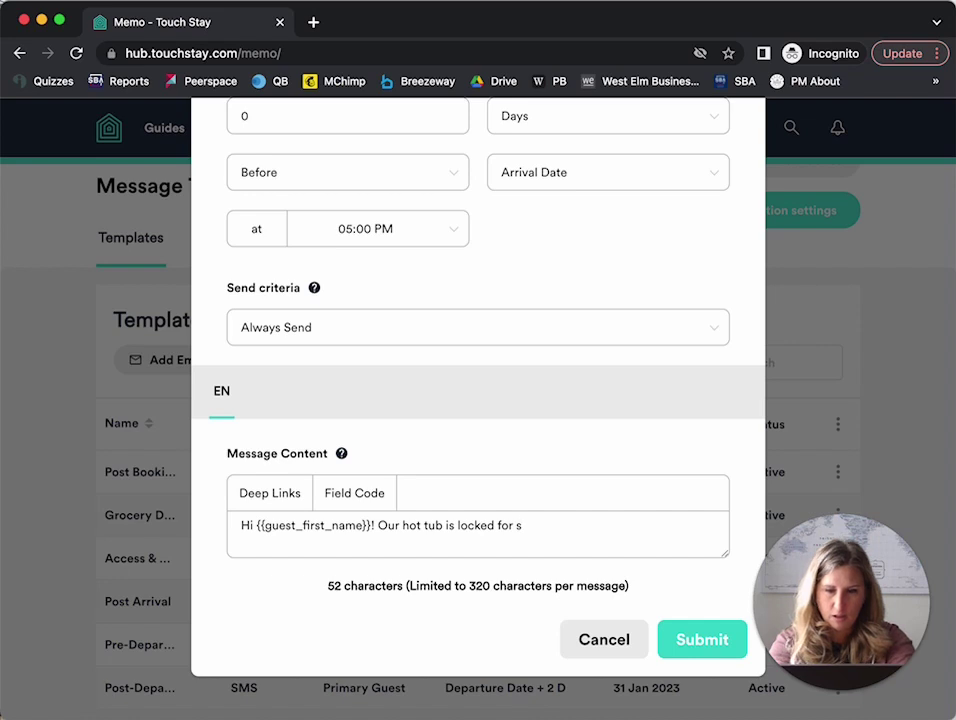
{"action": "type", "text": "afety, the "}
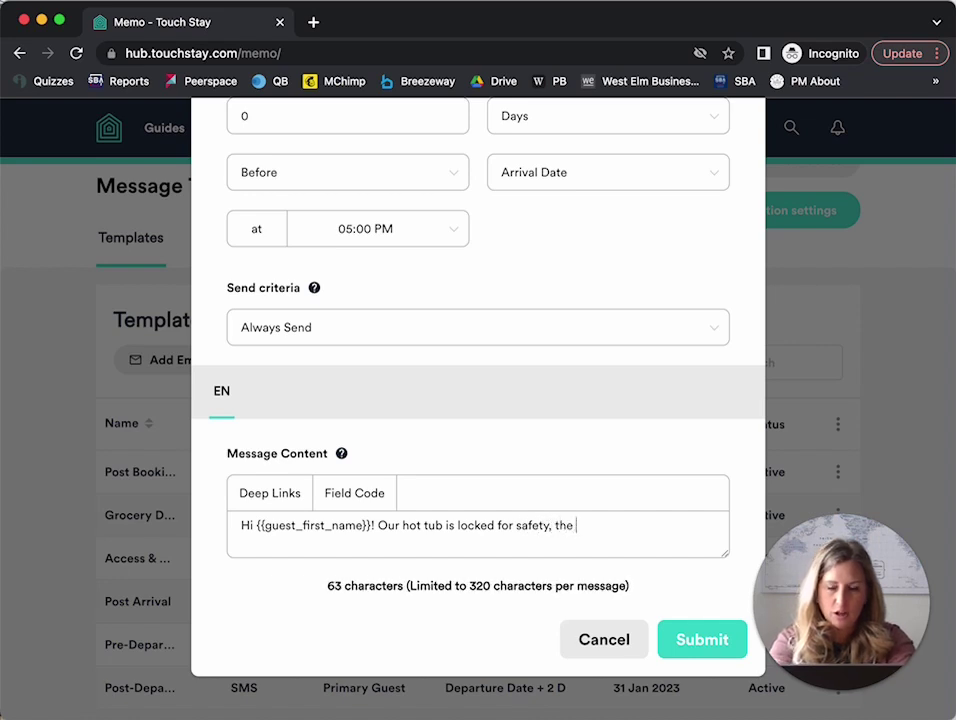
{"action": "type", "text": "code is"}
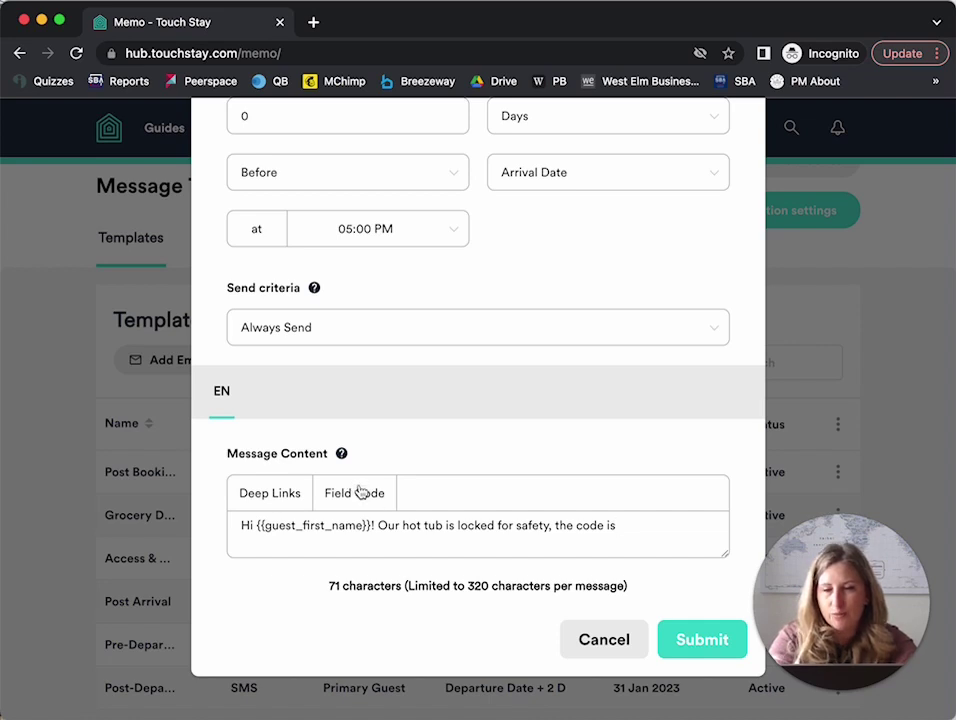
- Complete the sentence with the {{hot_tub_lock_code}} field code and a period, and make the message content box taller
{"action": "left_click", "coordinate": [360, 490]}
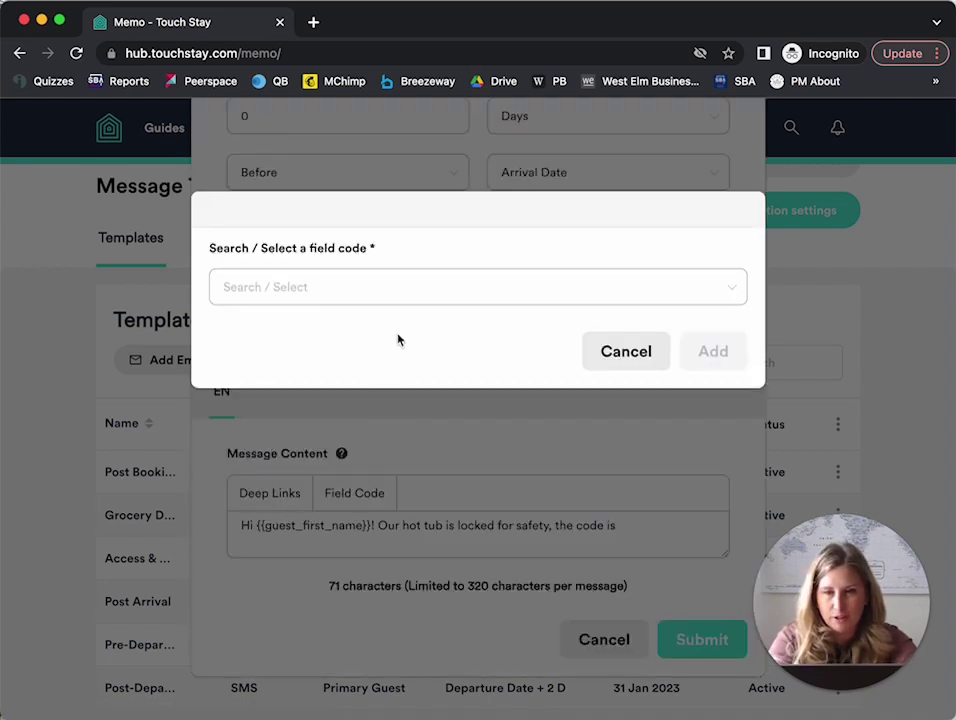
{"action": "left_click", "coordinate": [391, 299]}
{"action": "scroll", "coordinate": [412, 437], "scroll_direction": "down", "scroll_amount": 10}
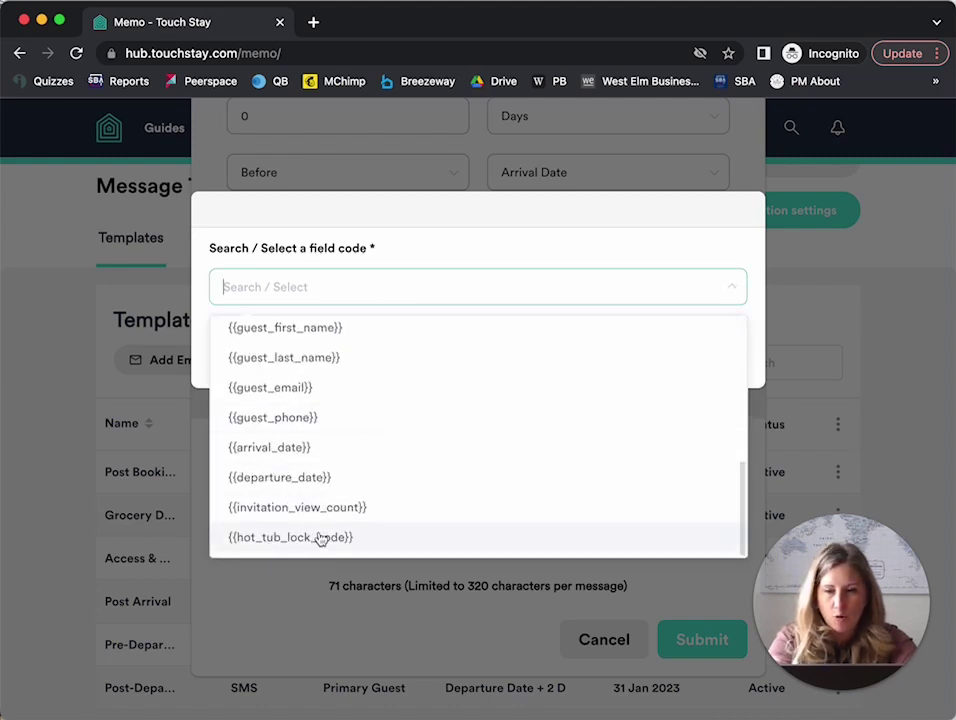
{"action": "left_click", "coordinate": [290, 537]}
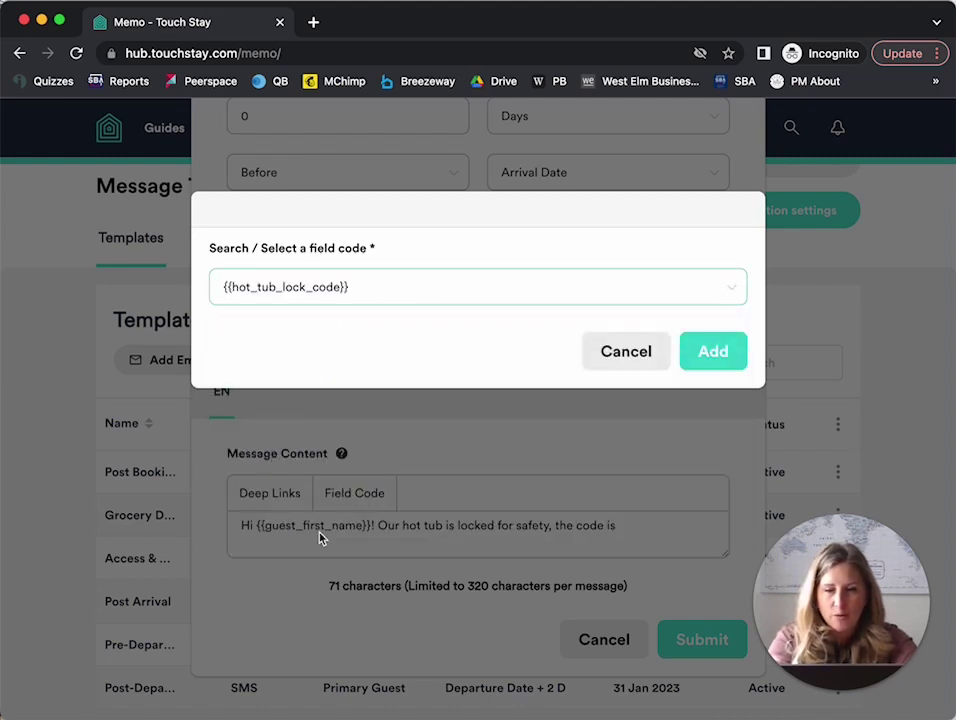
{"action": "left_click", "coordinate": [704, 350]}
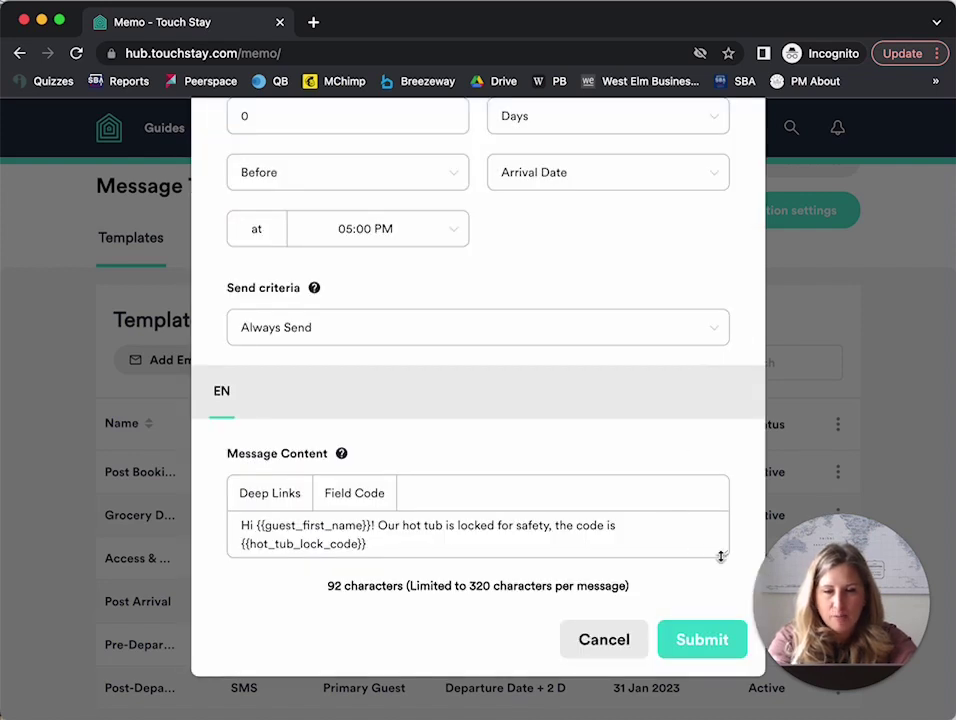
{"action": "left_click_drag", "start_coordinate": [725, 556], "coordinate": [734, 670]}
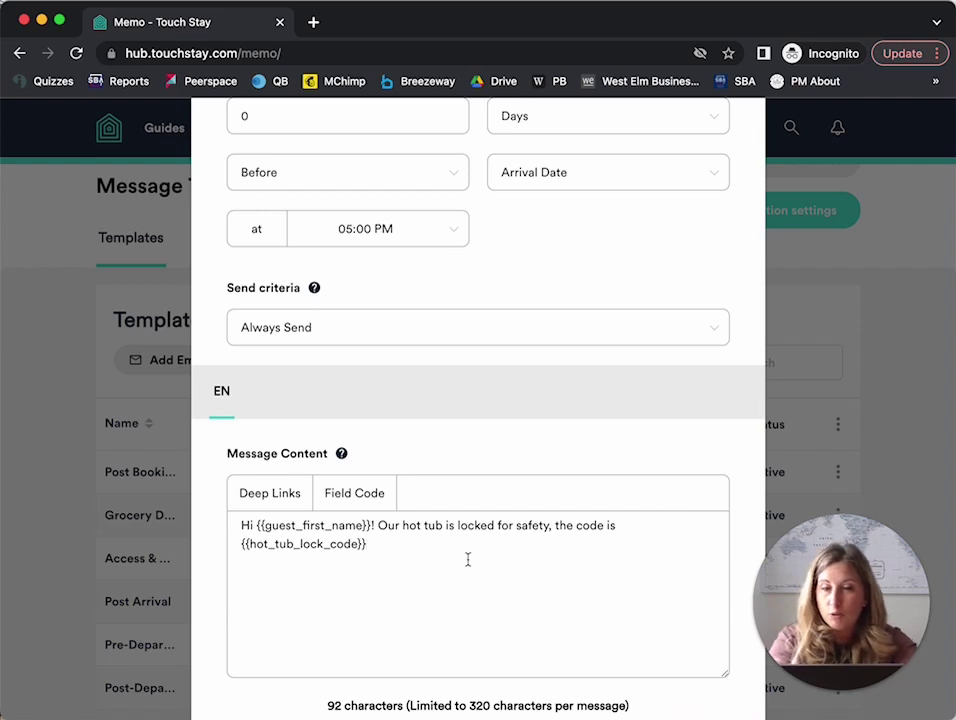
{"action": "type", "text": "."}
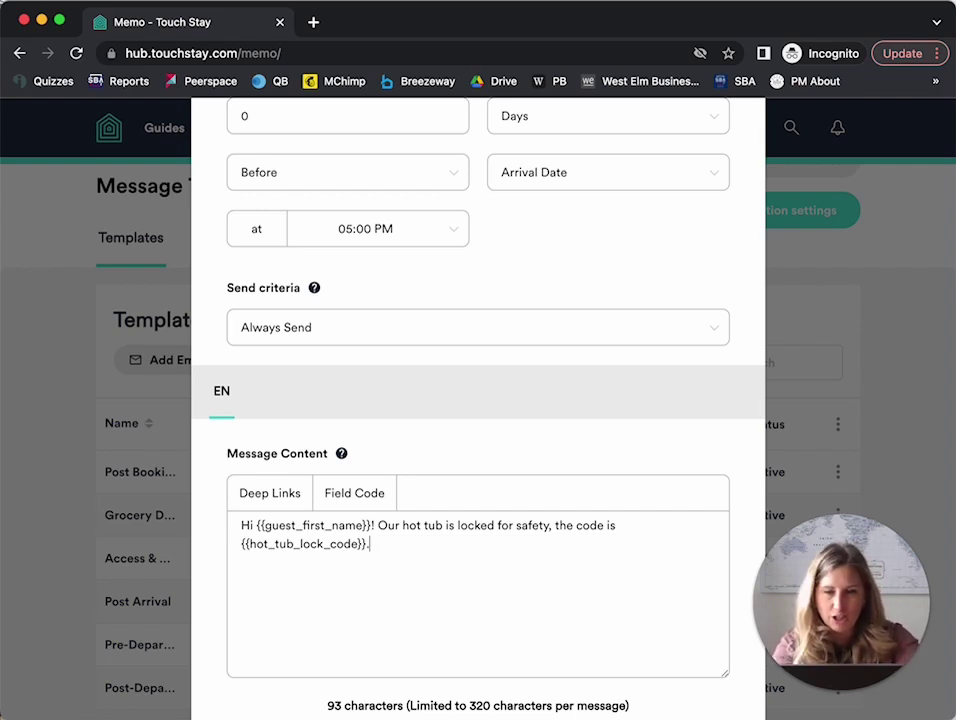
- Add a new paragraph after a blank line reading "Please be sure to watch our fun videos on using the hot tub:"
{"action": "key", "text": "Return"}
{"action": "key", "text": "Return"}
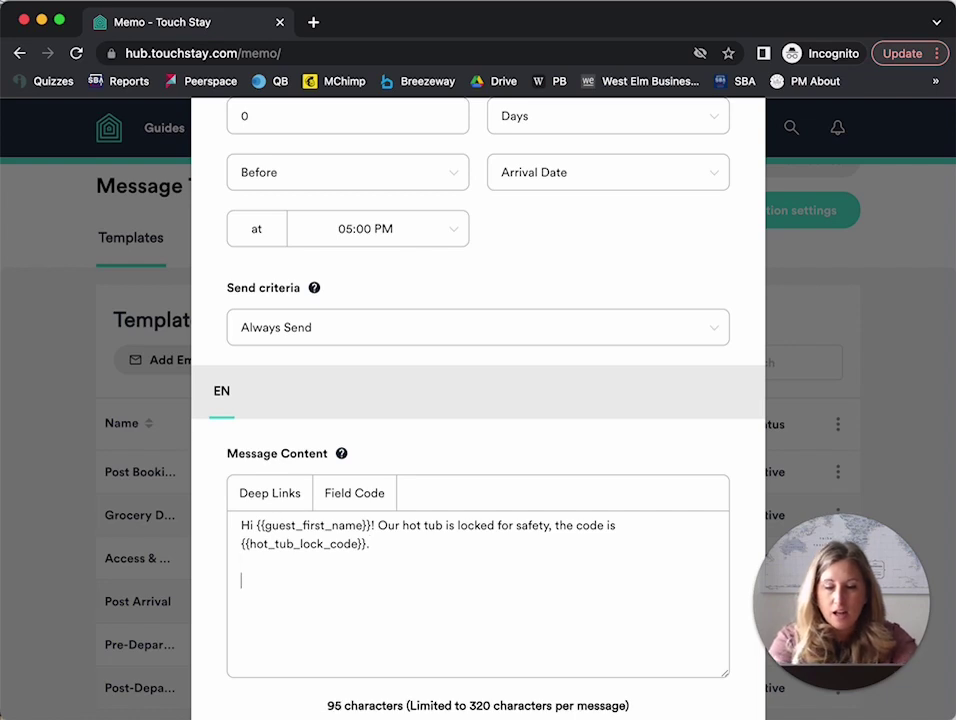
{"action": "type", "text": "Please"}
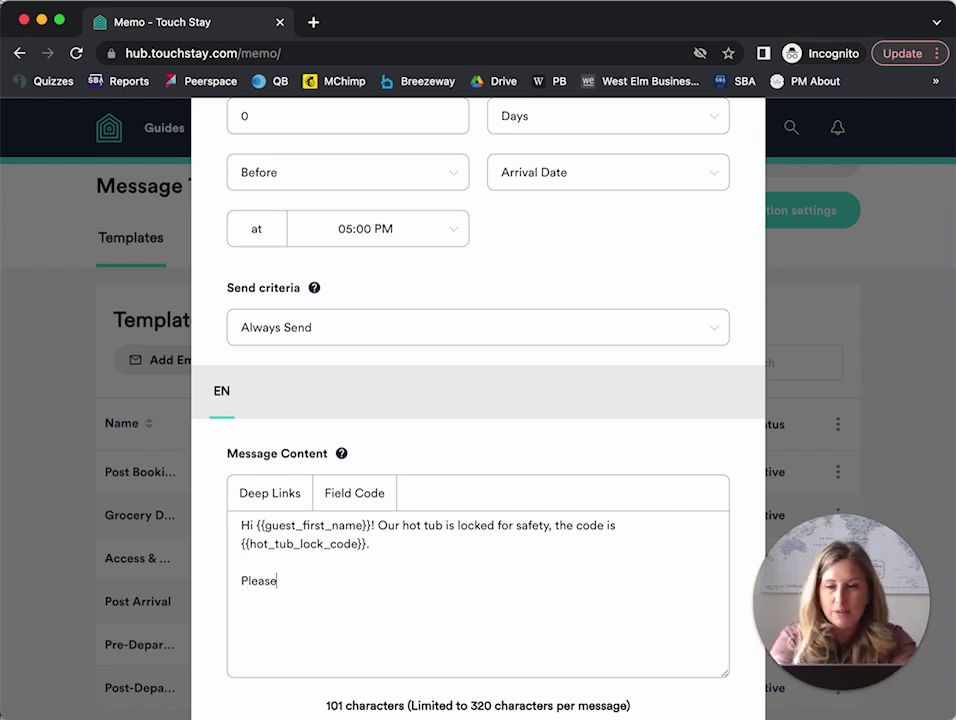
{"action": "type", "text": " be sure to "}
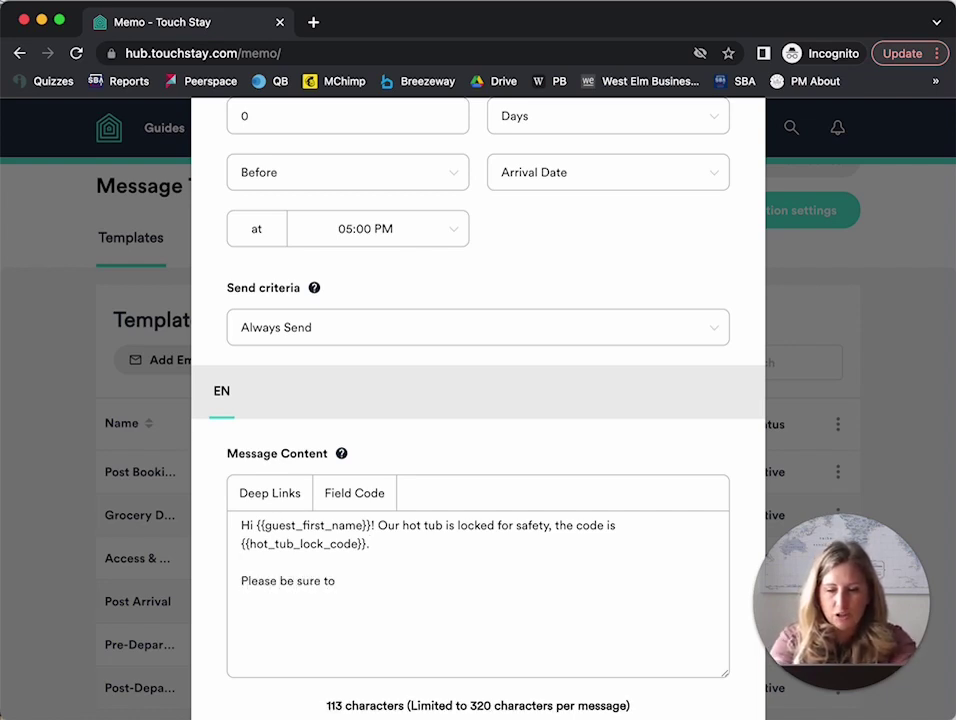
{"action": "type", "text": "watch our "}
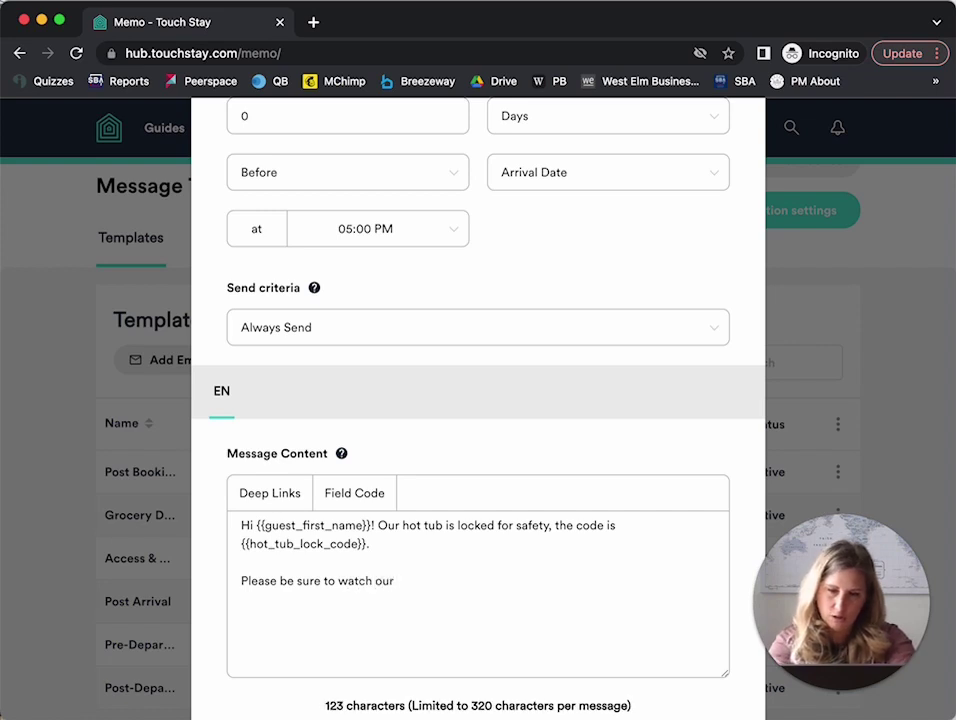
{"action": "type", "text": "vid"}
{"action": "key", "text": "BackSpace"}
{"action": "key", "text": "BackSpace"}
{"action": "type", "text": "fun videos on using the hot "}
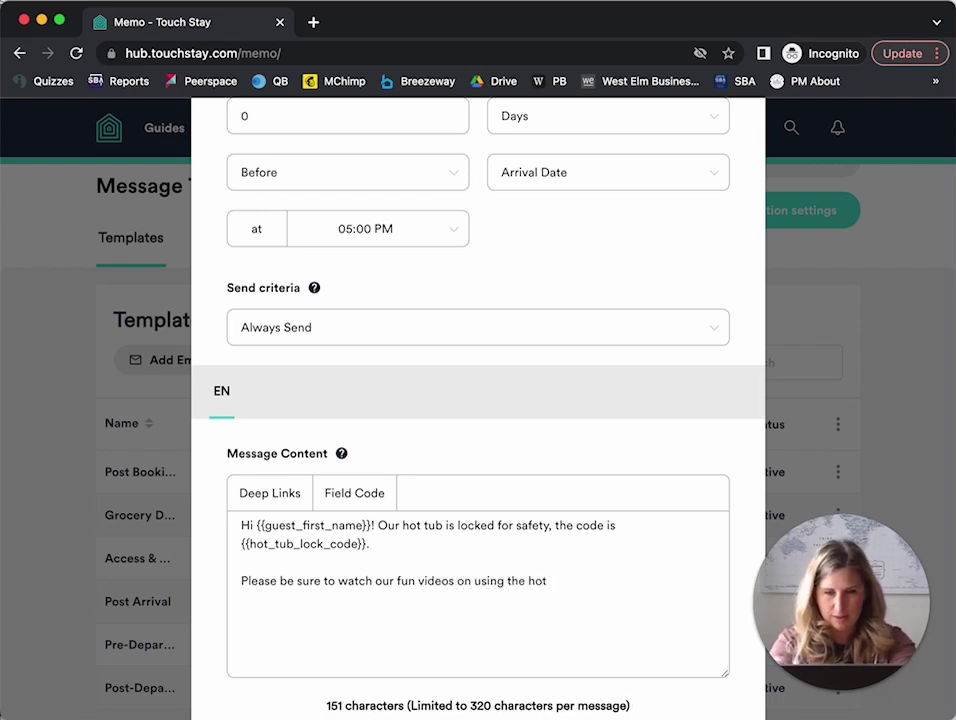
{"action": "type", "text": "tub:"}
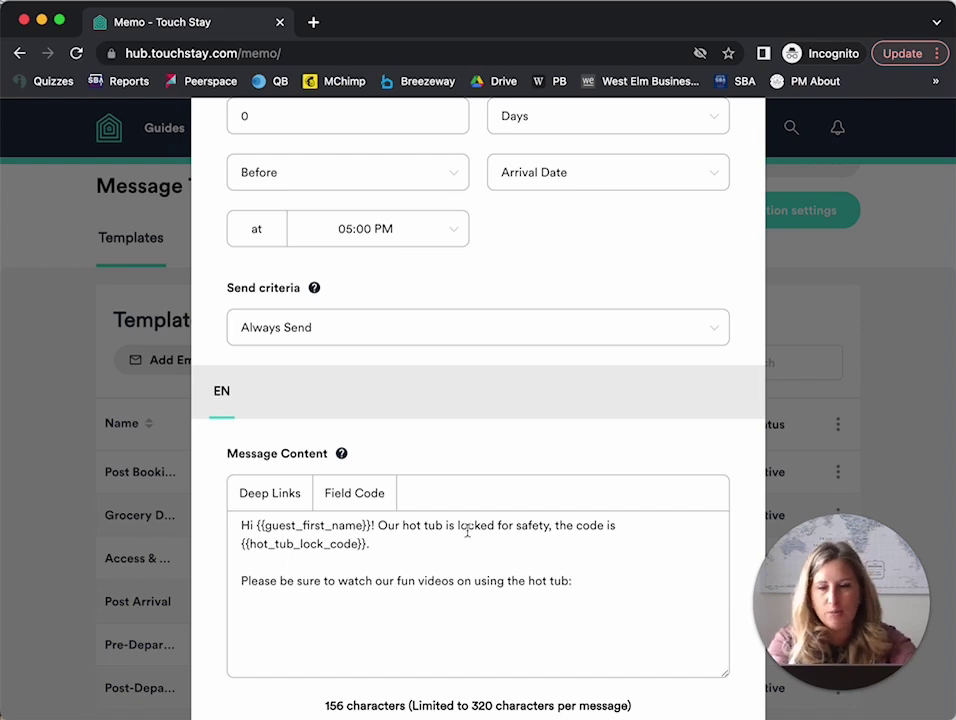
- Insert a deep link to the "Hot Tub / Jacuzzi" topic after the sentence about the videos
{"action": "left_click", "coordinate": [270, 497]}
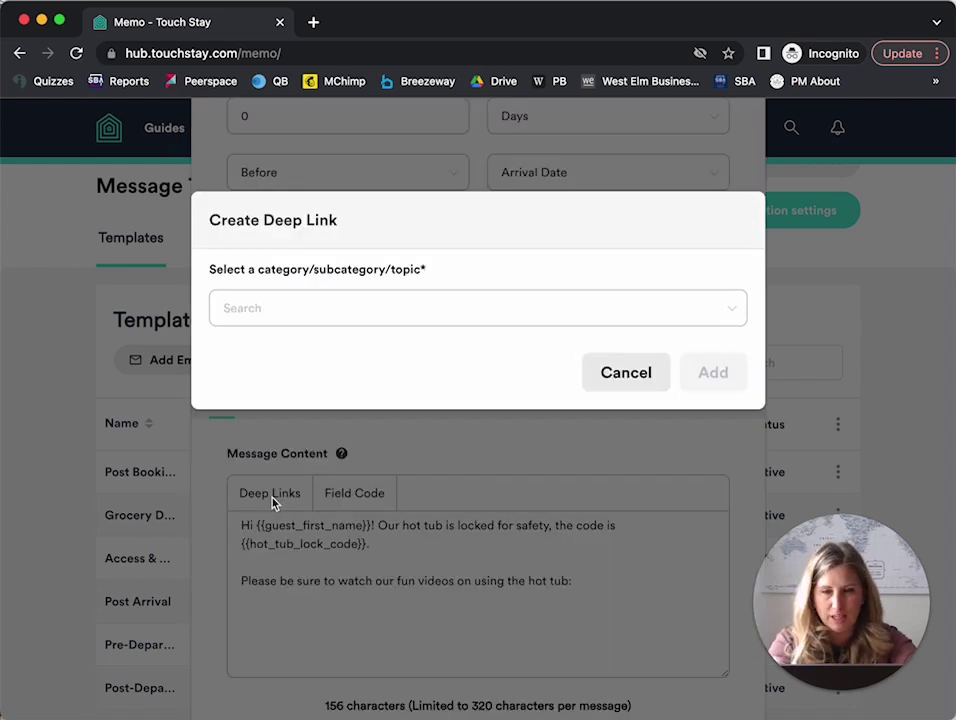
{"action": "left_click", "coordinate": [341, 316]}
{"action": "type", "text": "hot"}
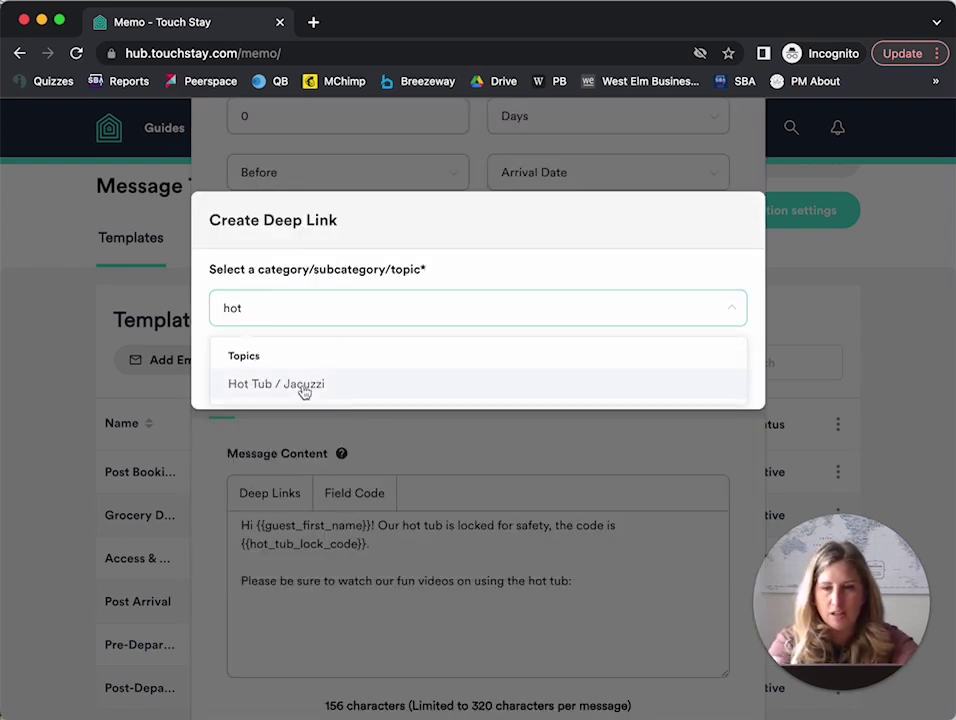
{"action": "left_click", "coordinate": [303, 386]}
{"action": "left_click", "coordinate": [723, 375]}
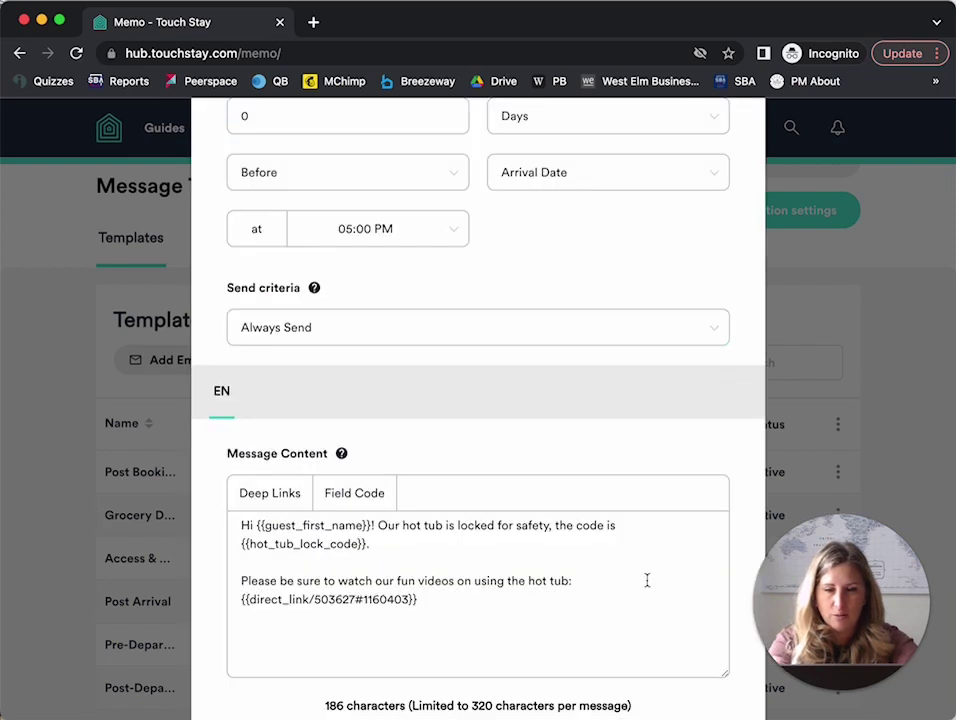
- Close the message after a blank line with "Enjoy! -" and the hosts' first names, and submit the template
{"action": "scroll", "coordinate": [647, 578], "scroll_direction": "down", "scroll_amount": 2}
{"action": "key", "text": "Return"}
{"action": "key", "text": "Return"}
{"action": "type", "text": "Enjoy! - Nat and Tyann"}
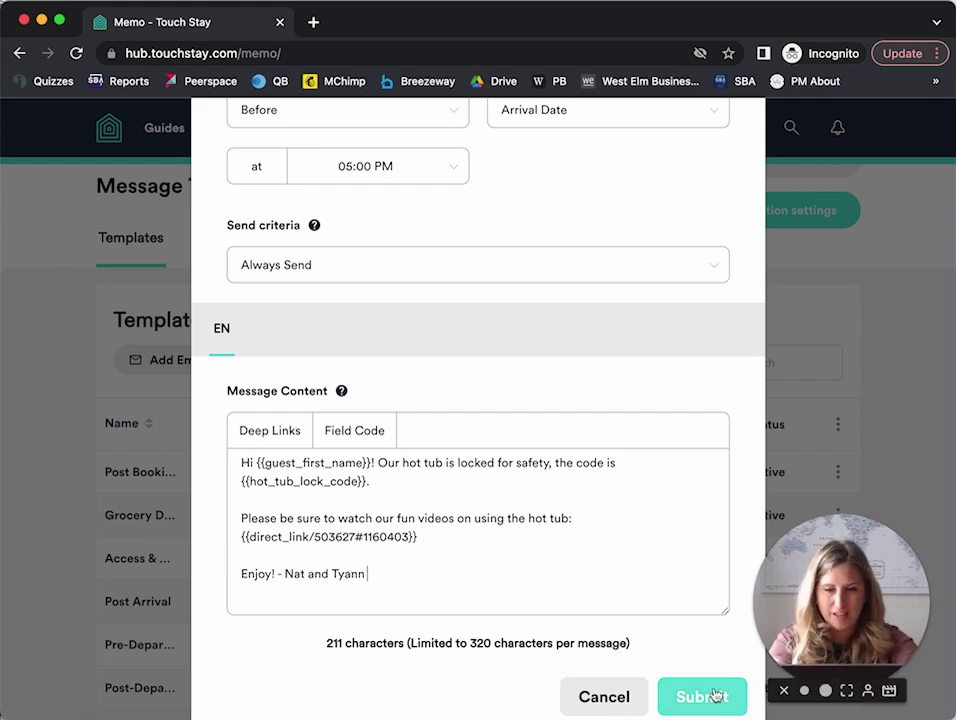
{"action": "left_click", "coordinate": [714, 695]}
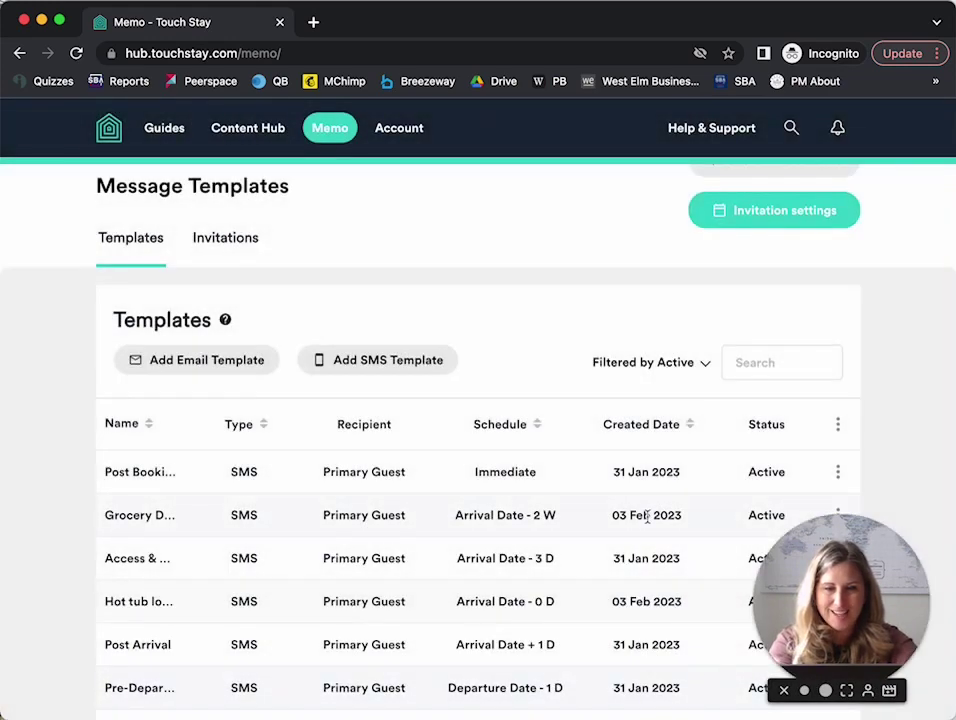